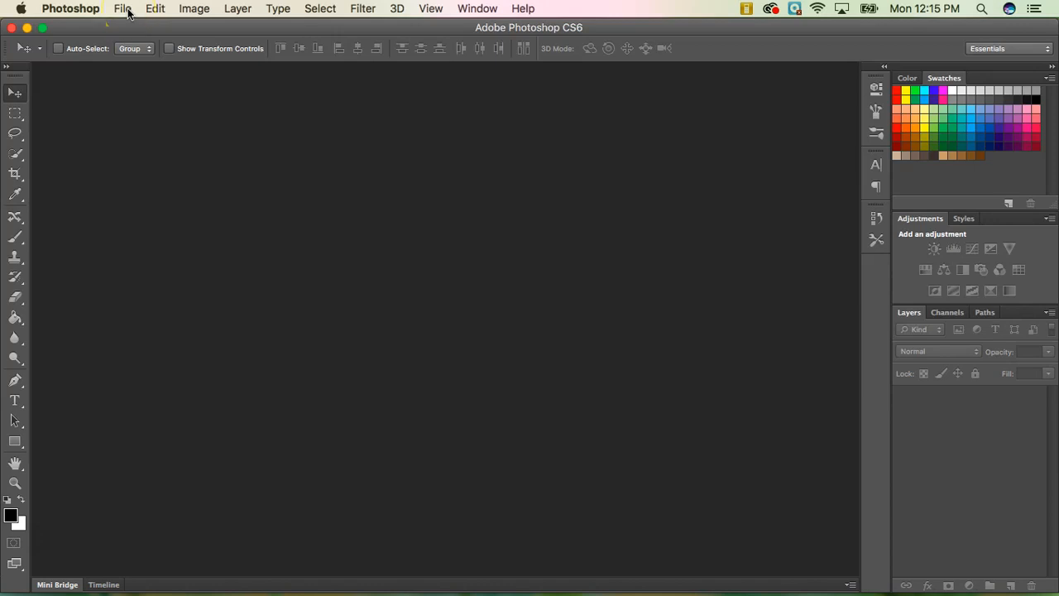
Create a new 1024 x 768 pixel document at 72 pixels/inch, RGB Color 8 bit, with a white background
click(125, 9)
click(129, 26)
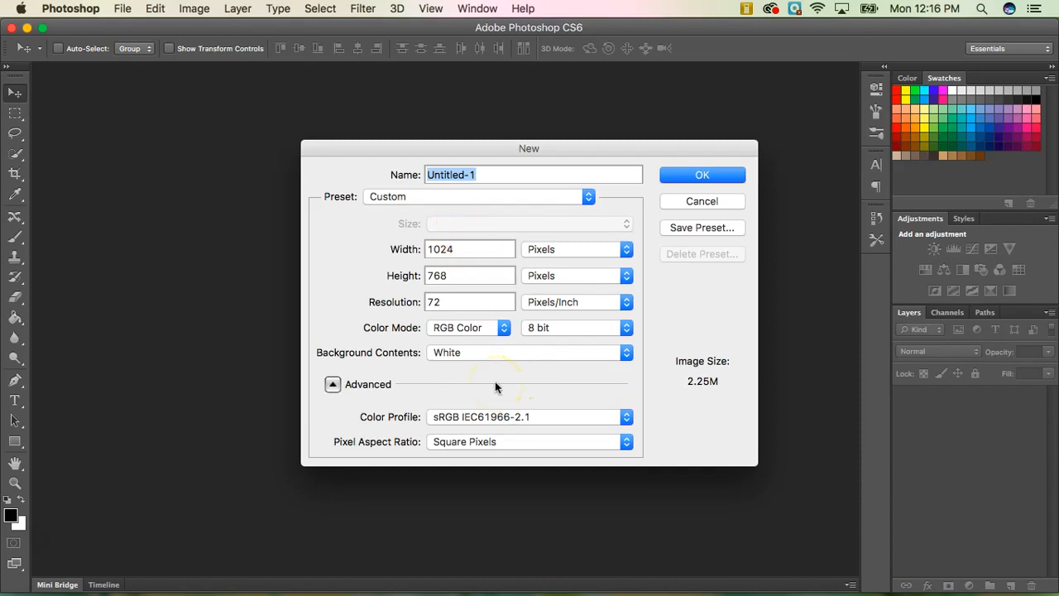
click(684, 178)
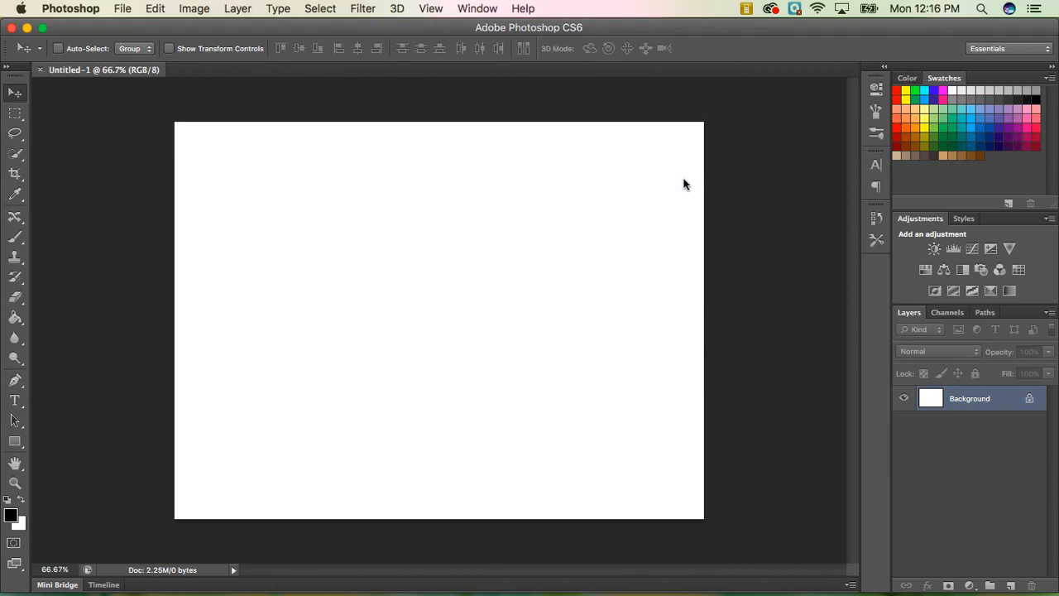
Start a horizontal text layer in the left half of the canvas
click(15, 403)
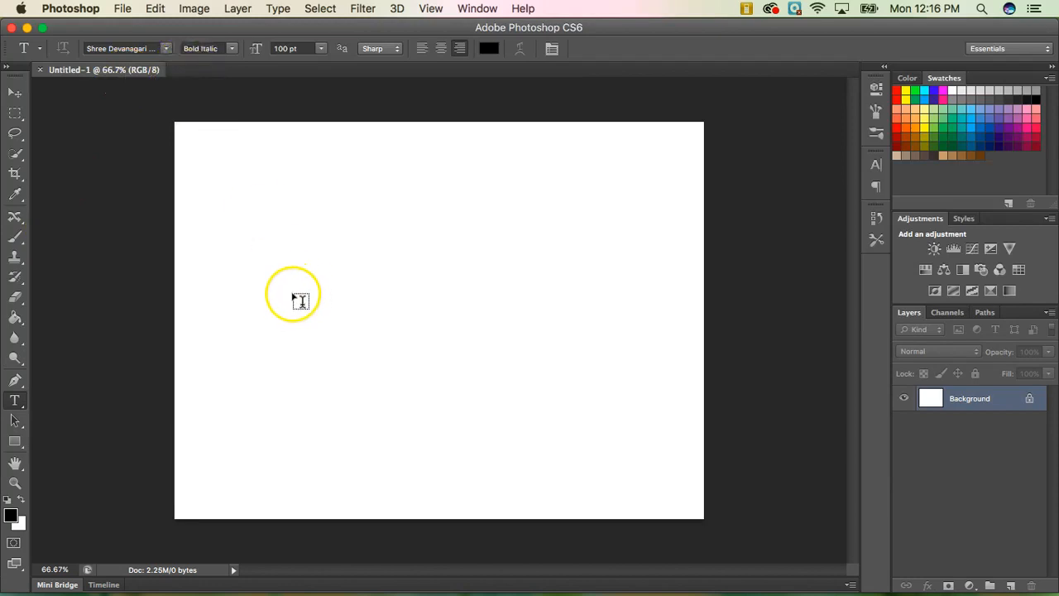
click(294, 294)
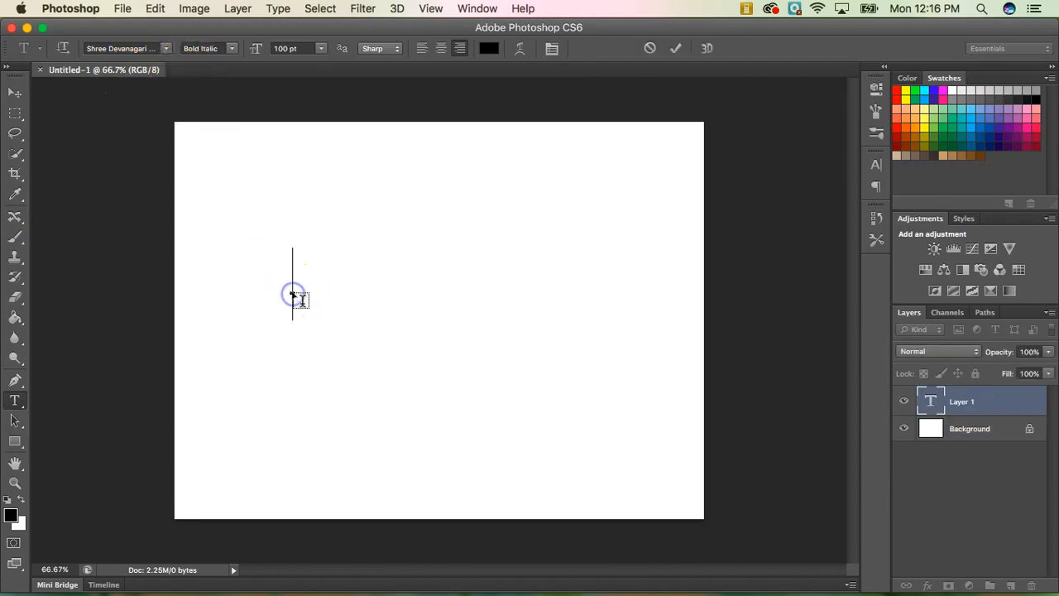
Look through the available font families and their samples for the new text
click(168, 51)
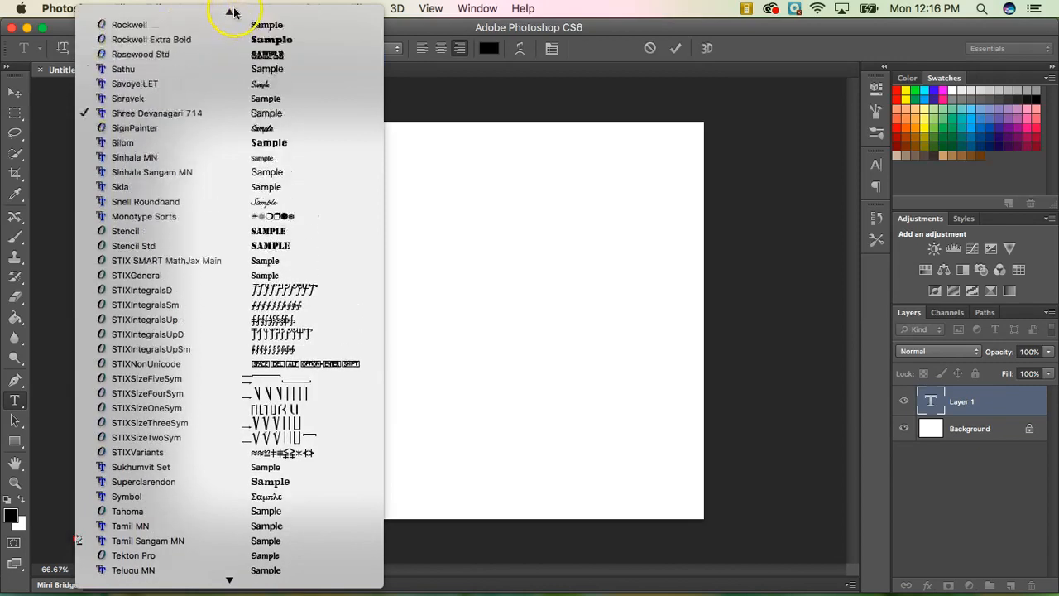
scroll(225, 72, down, 15)
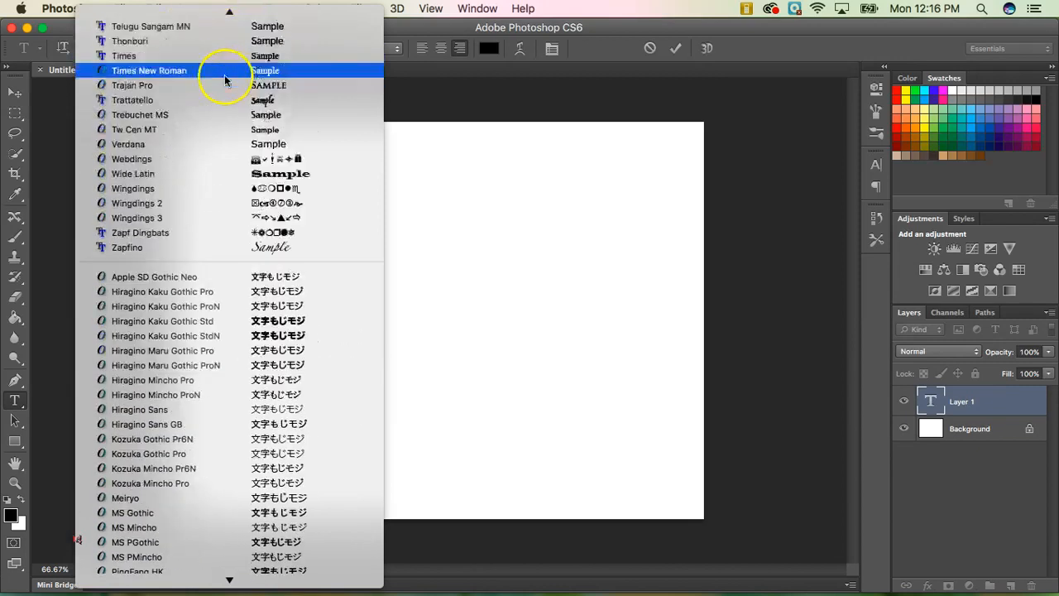
scroll(225, 83, down, 15)
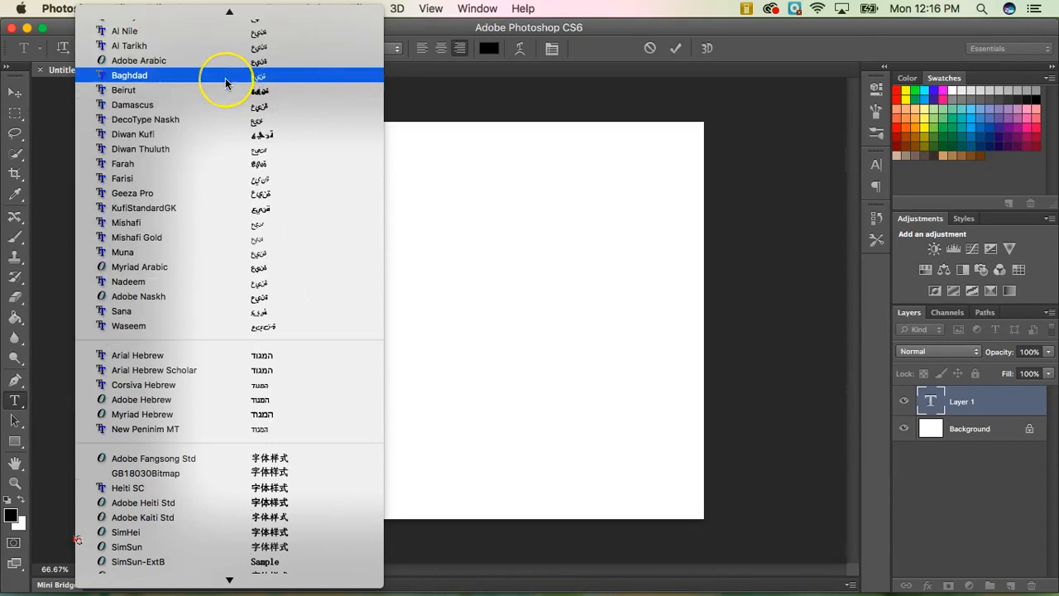
scroll(225, 83, down, 2)
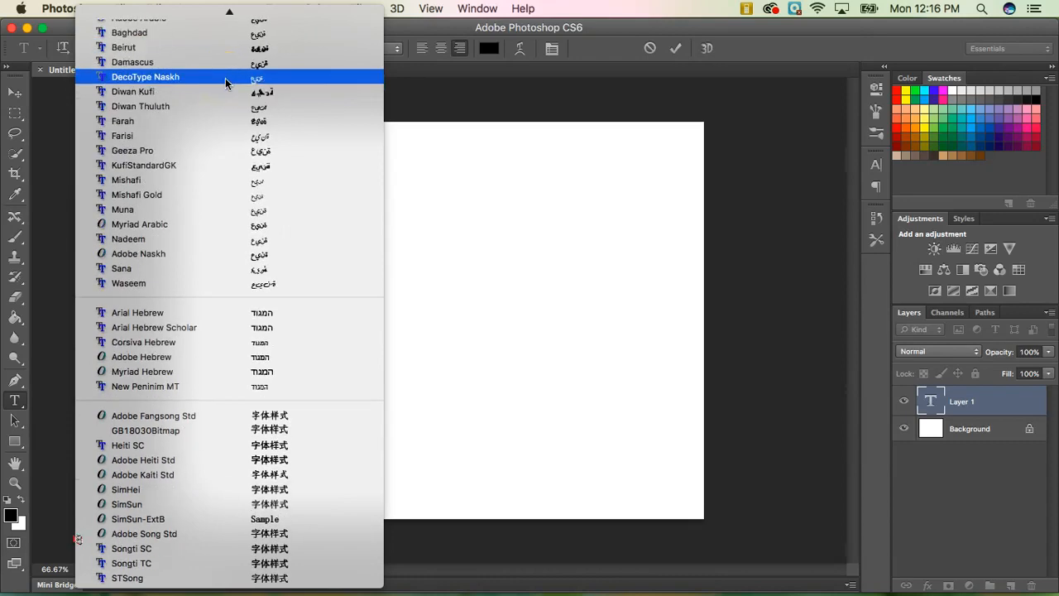
scroll(225, 77, up, 20)
scroll(225, 80, up, 20)
scroll(225, 81, down, 20)
scroll(225, 75, down, 20)
scroll(225, 75, down, 11)
scroll(225, 75, up, 20)
scroll(225, 75, up, 20)
scroll(224, 76, up, 20)
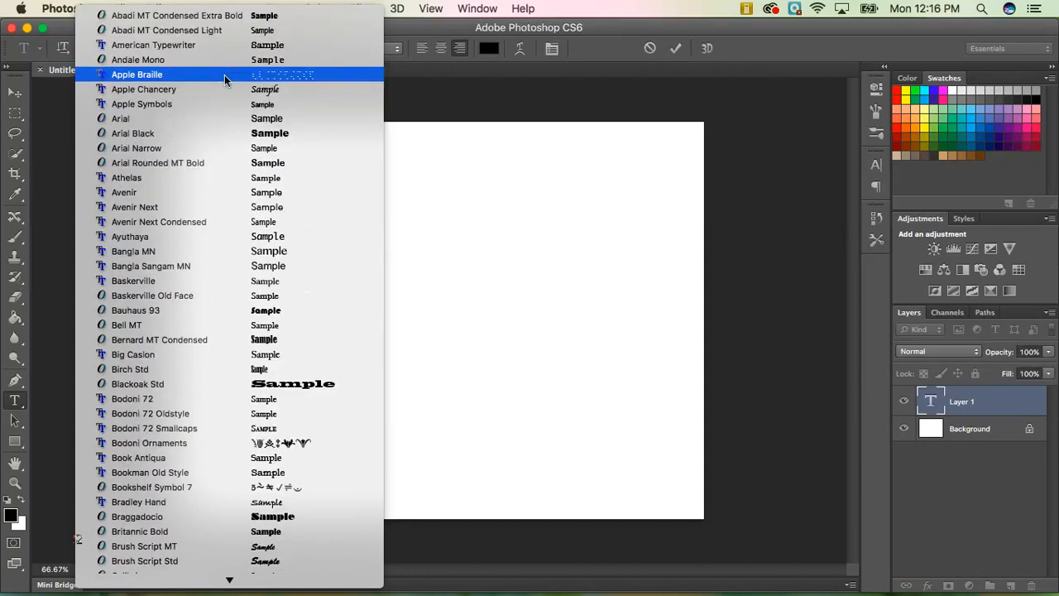
mouse_move(229, 579)
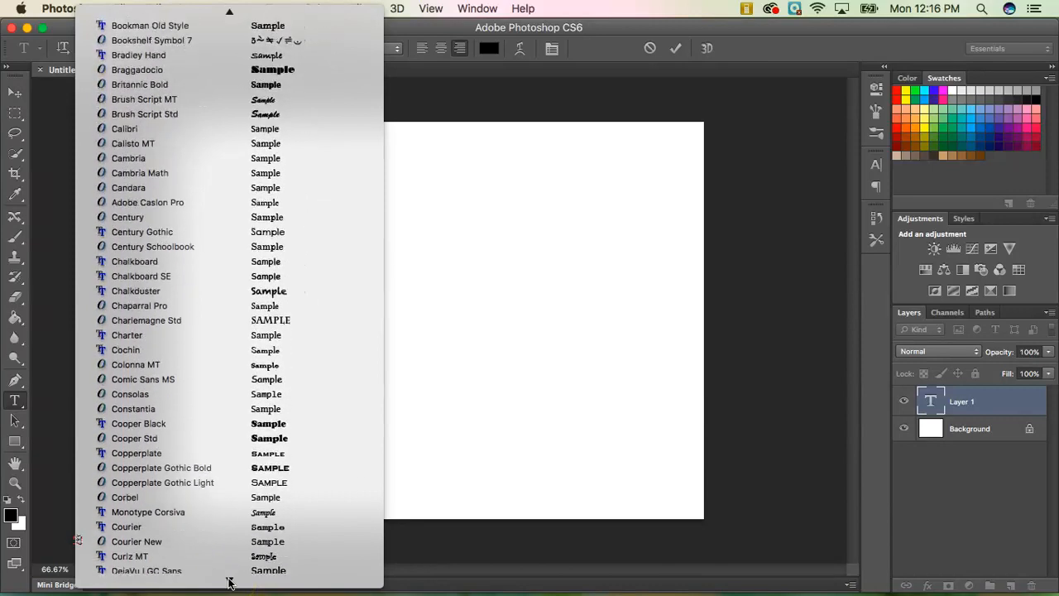
click(599, 50)
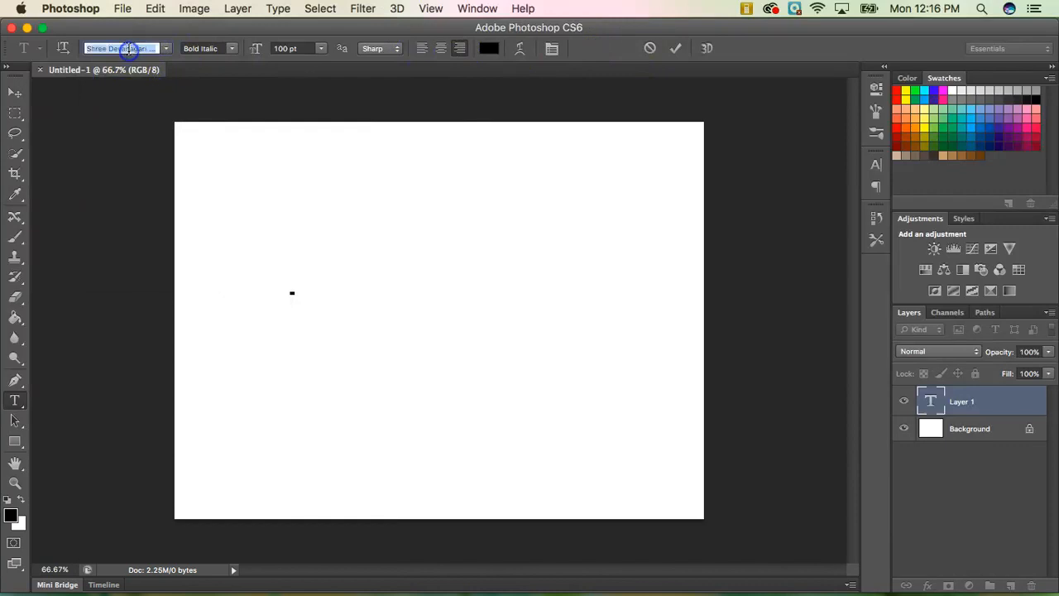
Set the text's font to Arial Black and its size to 325 pt
text(A)
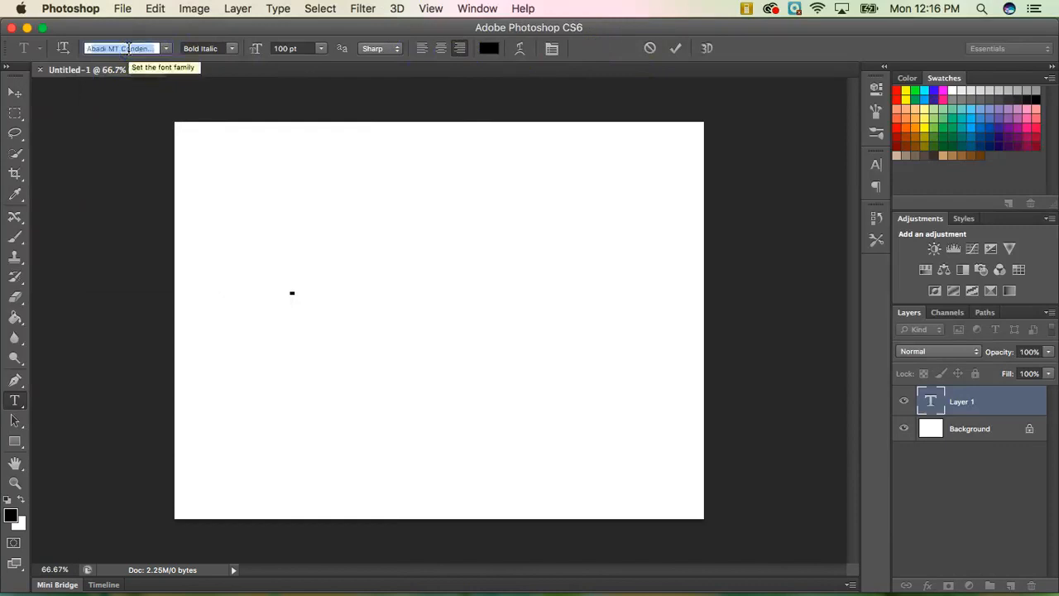
text(rial)
key(Down)
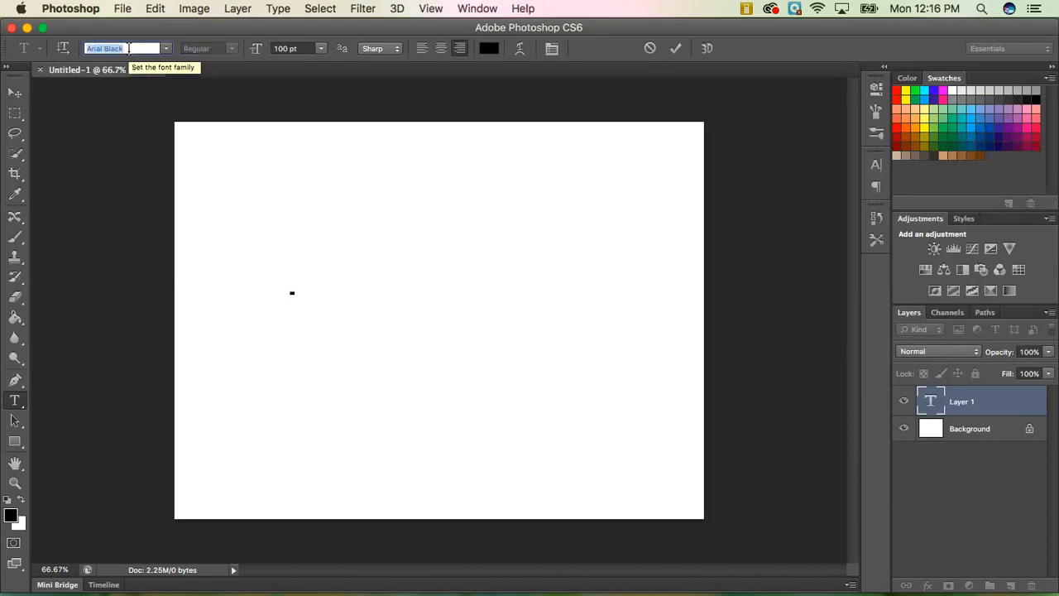
click(294, 287)
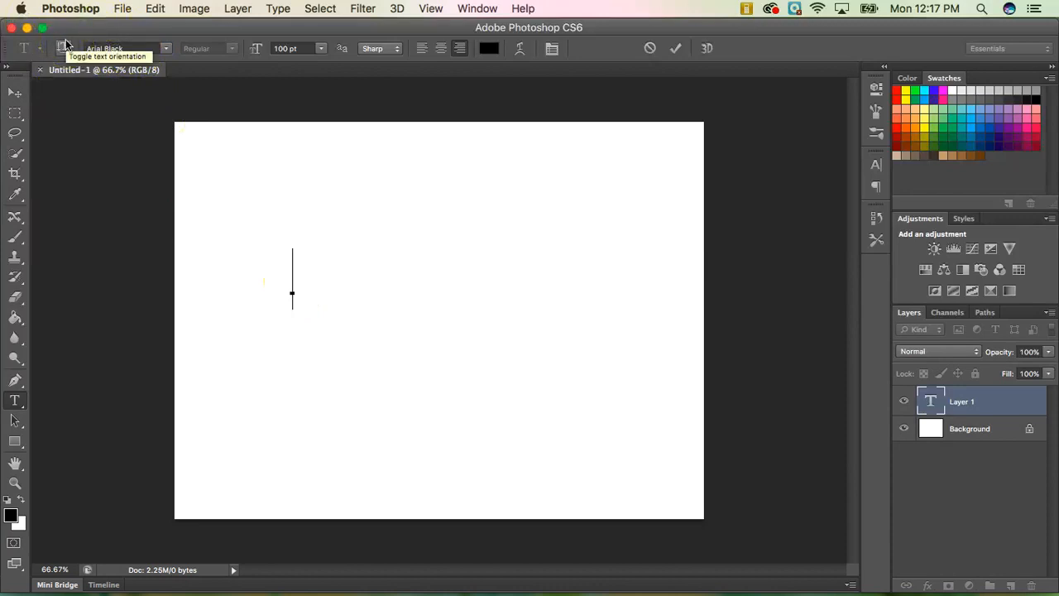
click(286, 48)
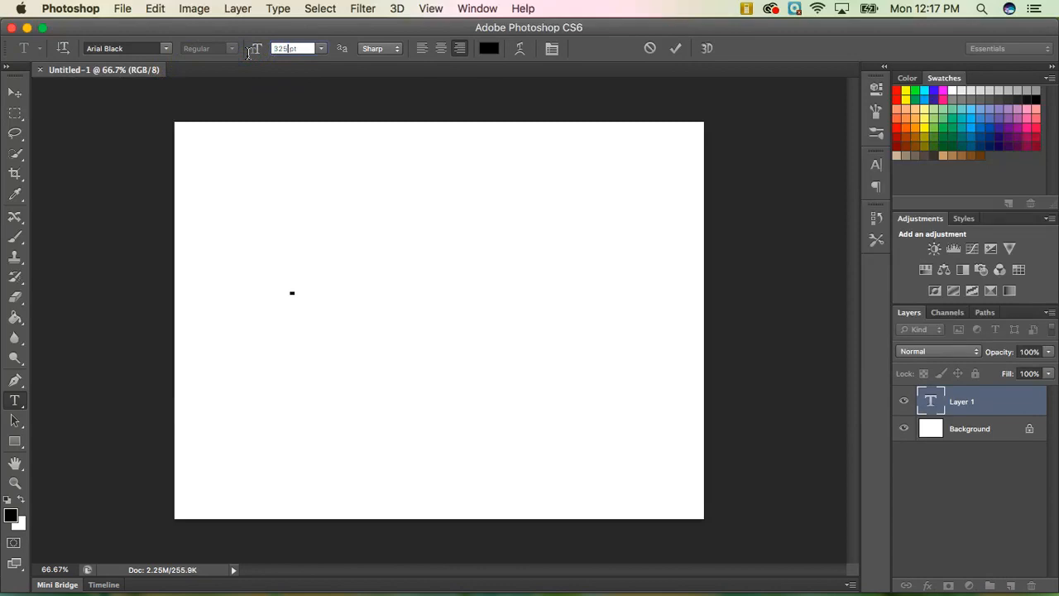
key(Return)
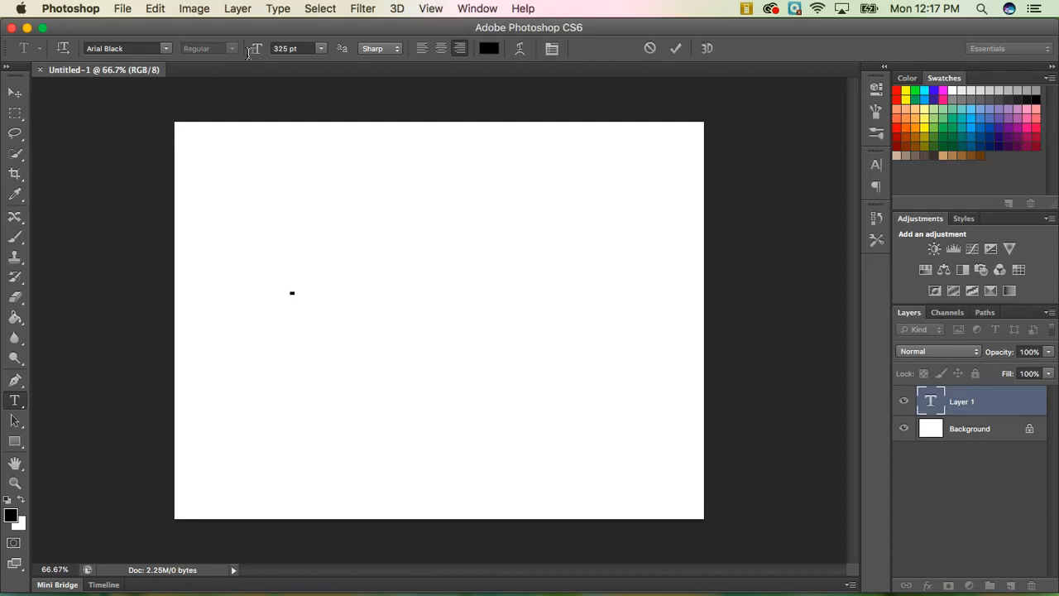
Enter the text "psd" and commit it, switching to the Move tool
text(p)
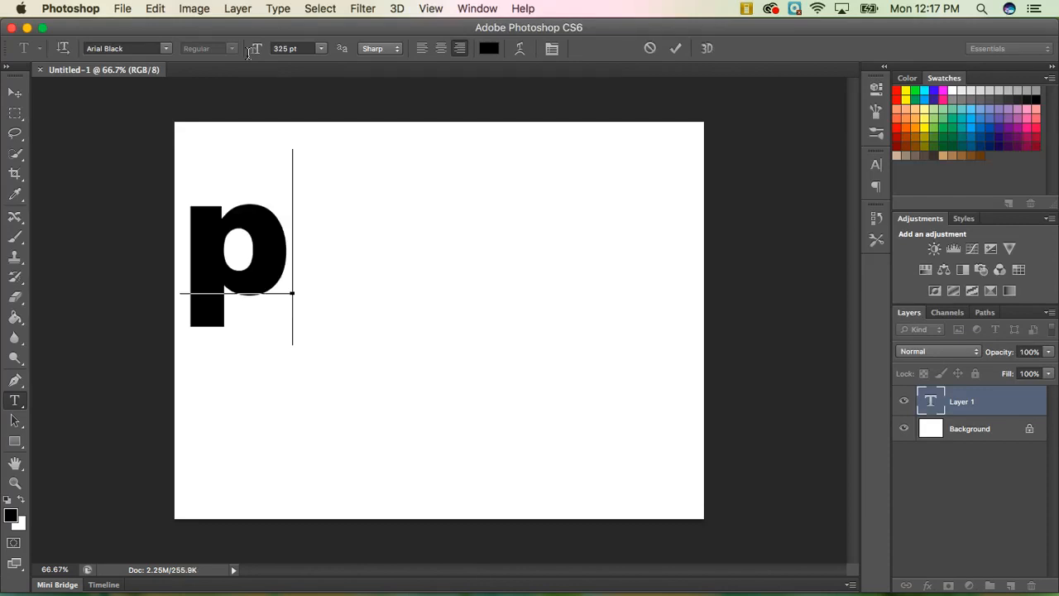
key(BackSpace)
text(d)
click(256, 52)
click(15, 91)
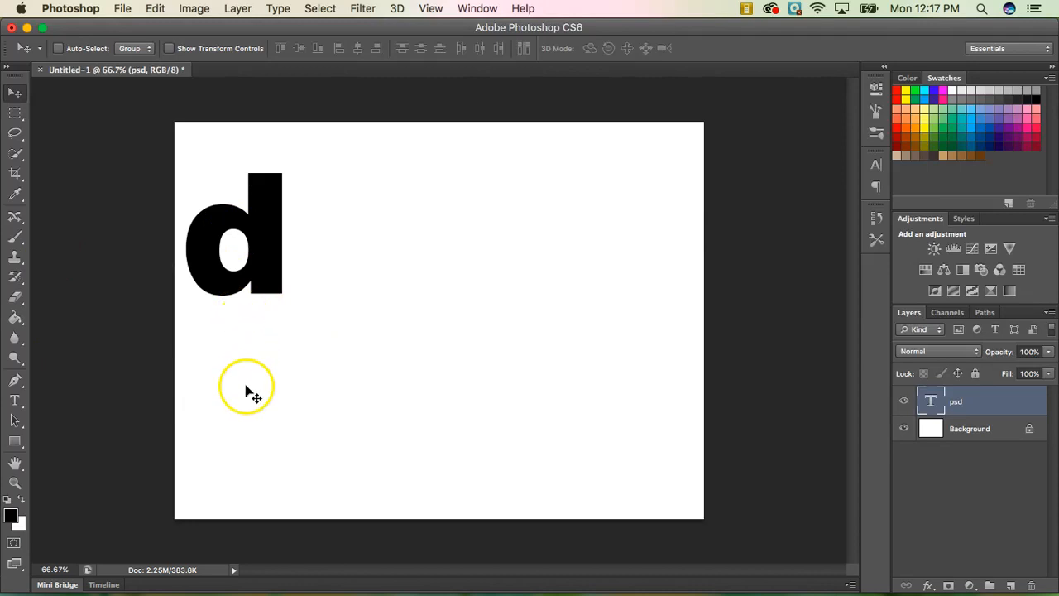
click(15, 97)
Centre the psd text vertically and horizontally on the Background layer
click(980, 432)
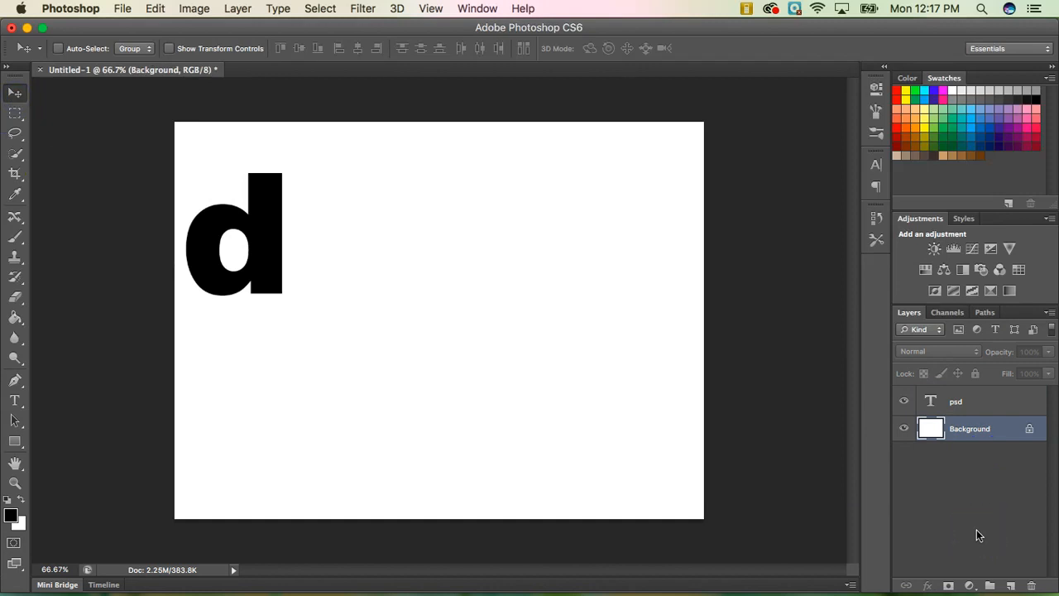
shift+click(974, 403)
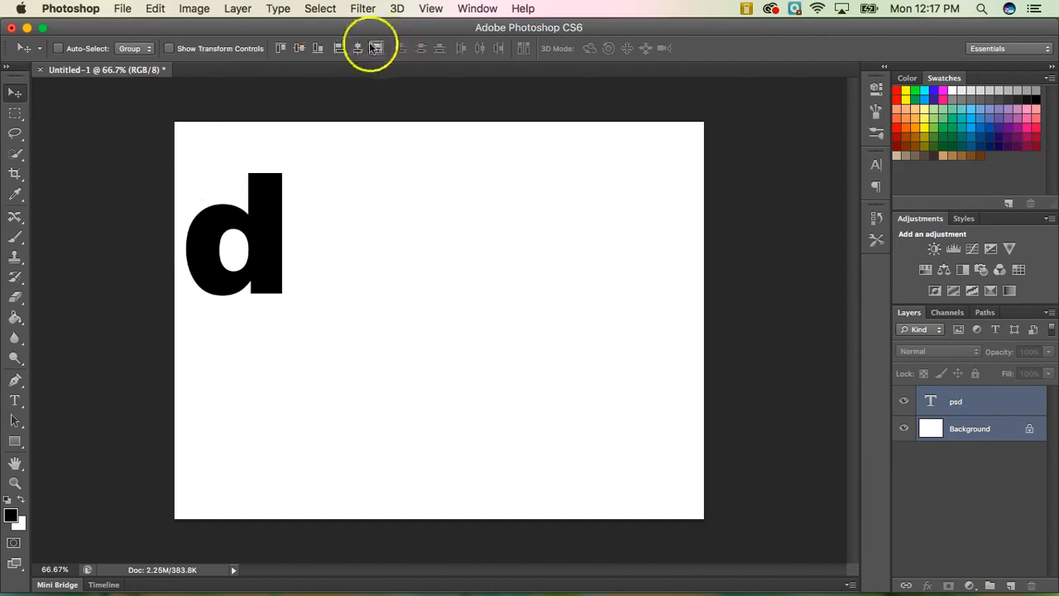
click(298, 49)
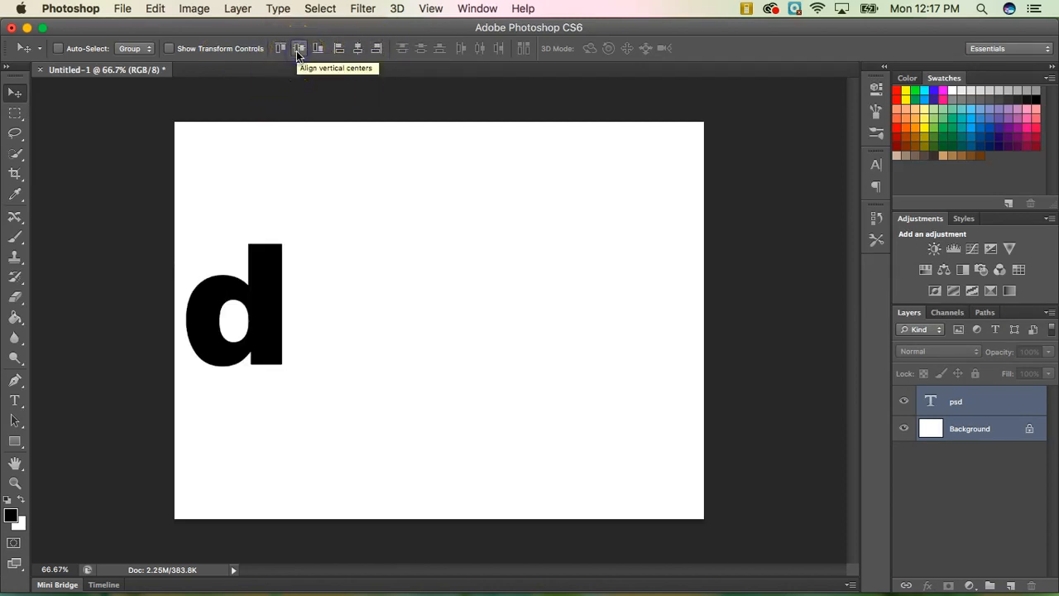
click(357, 50)
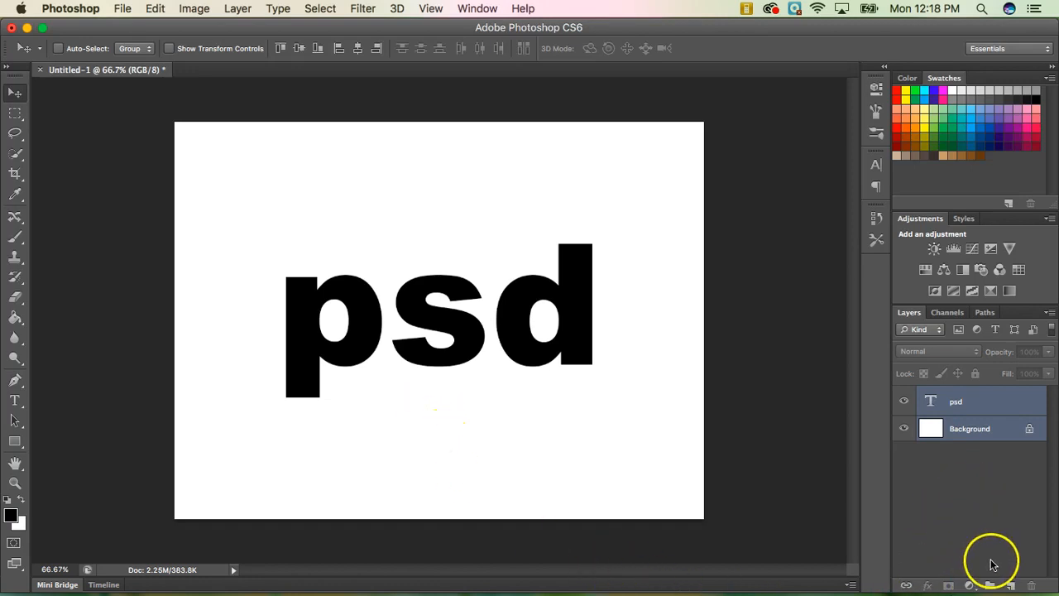
Add a new layer directly above the Background and fill it with white in Normal mode at 100% opacity
click(982, 428)
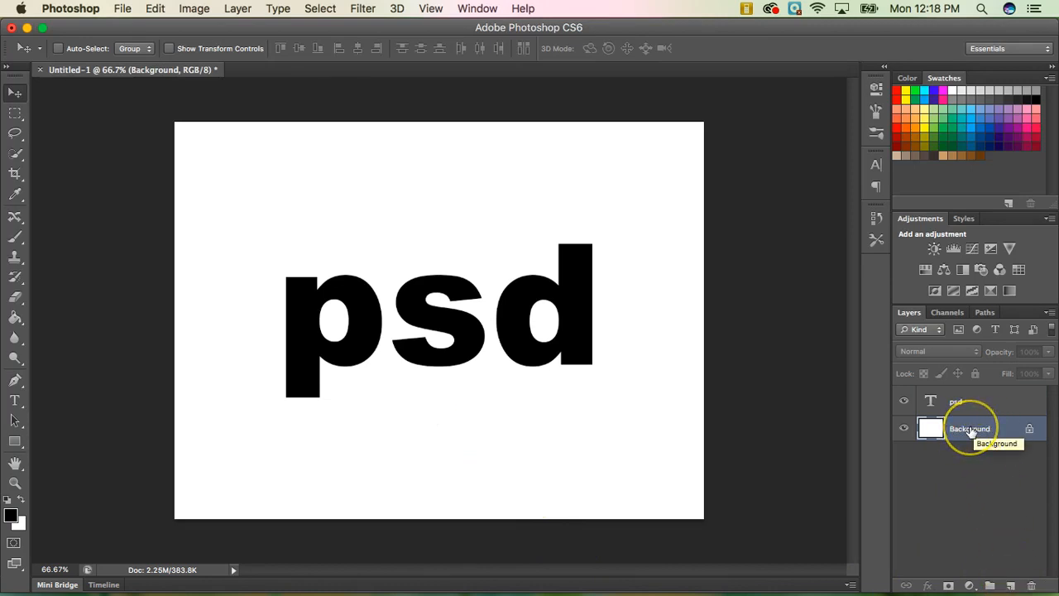
click(1011, 584)
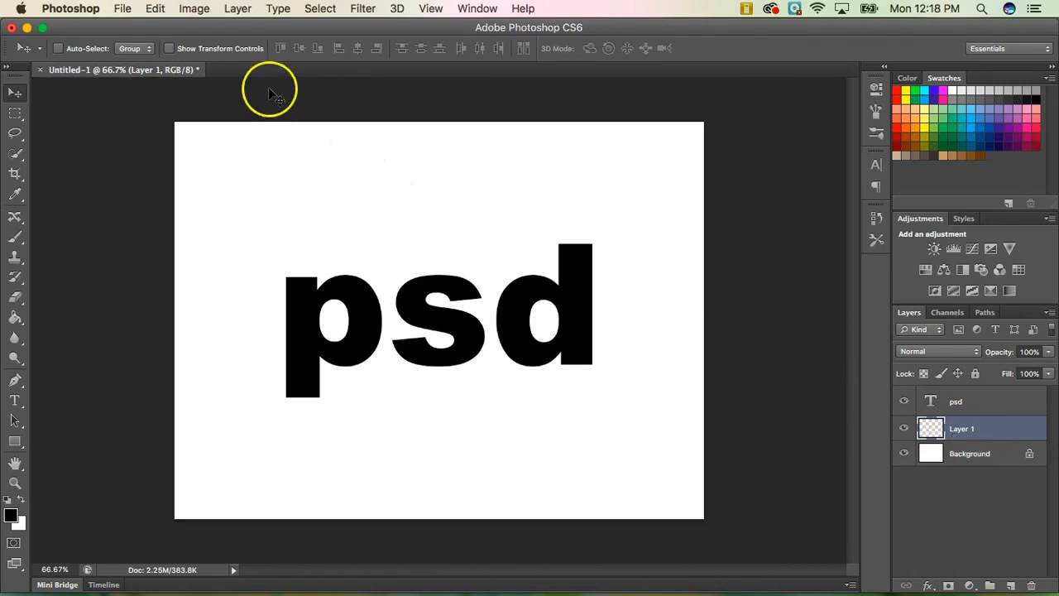
click(154, 8)
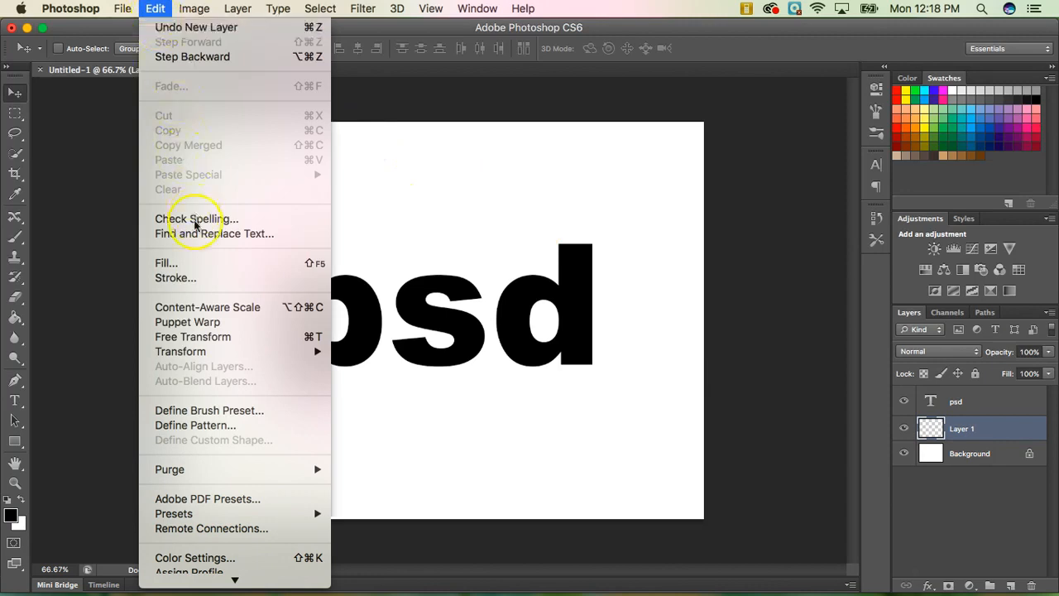
click(196, 265)
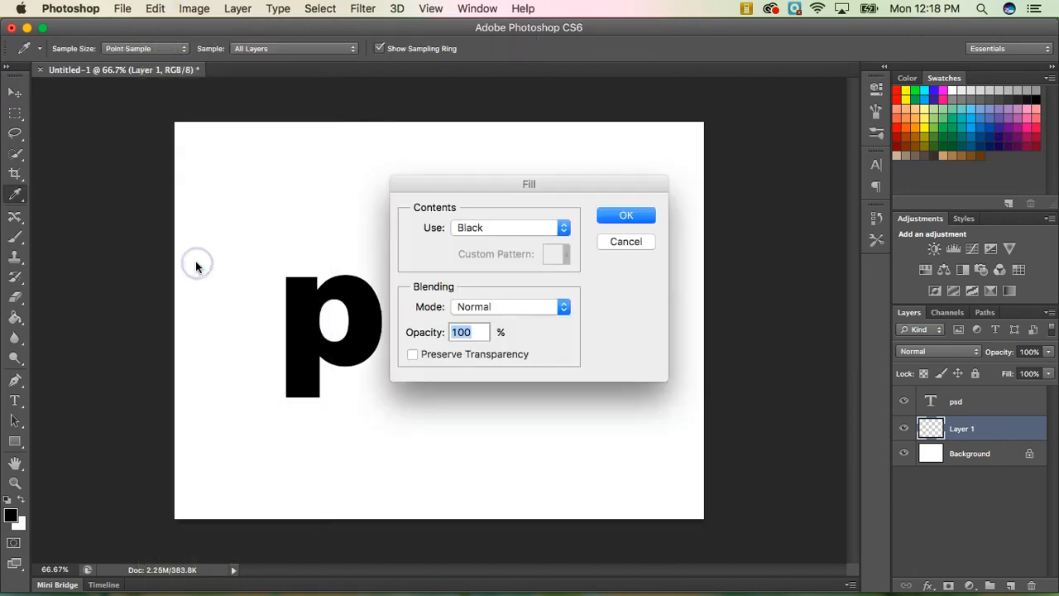
click(493, 229)
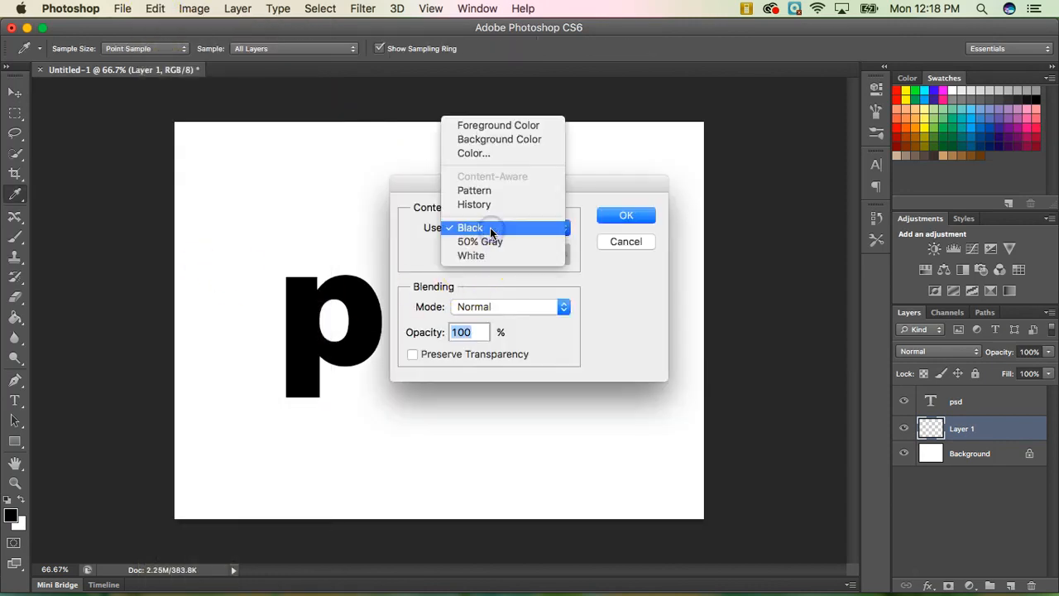
click(489, 255)
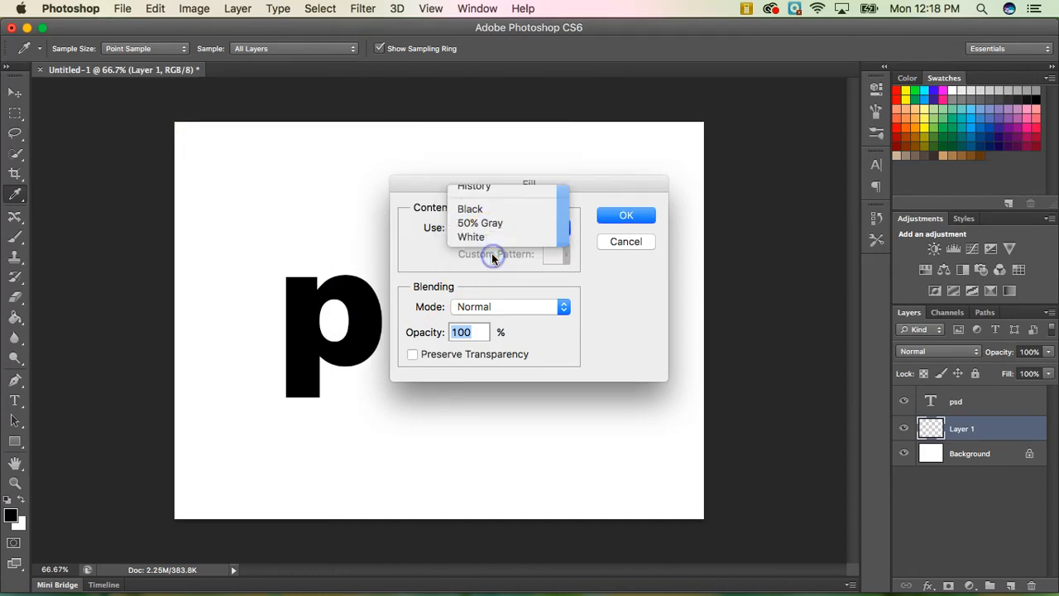
click(641, 215)
click(642, 218)
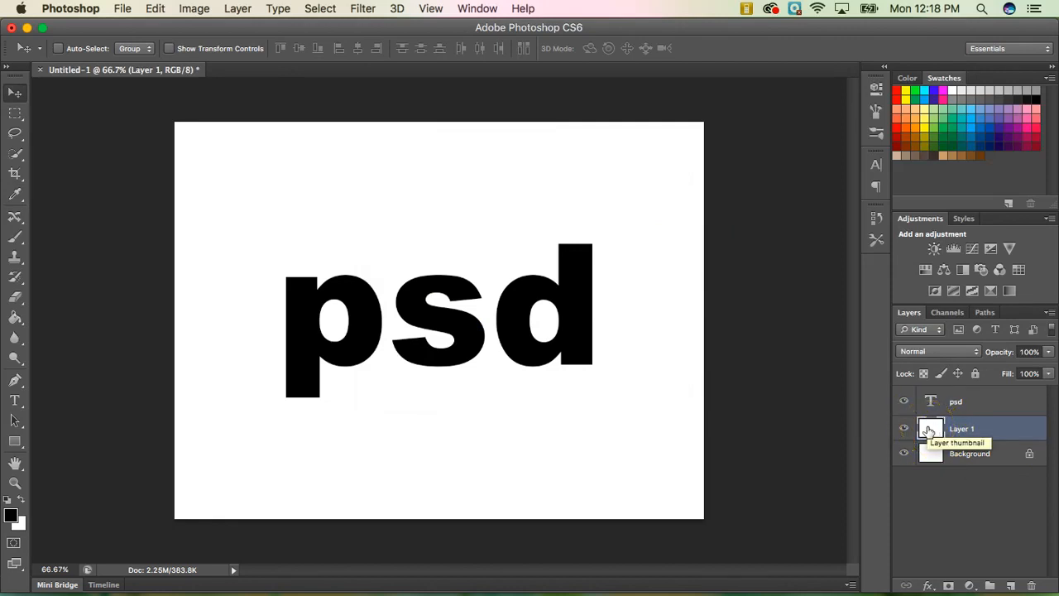
Merge the psd text layer with the white-filled Layer 1
click(990, 434)
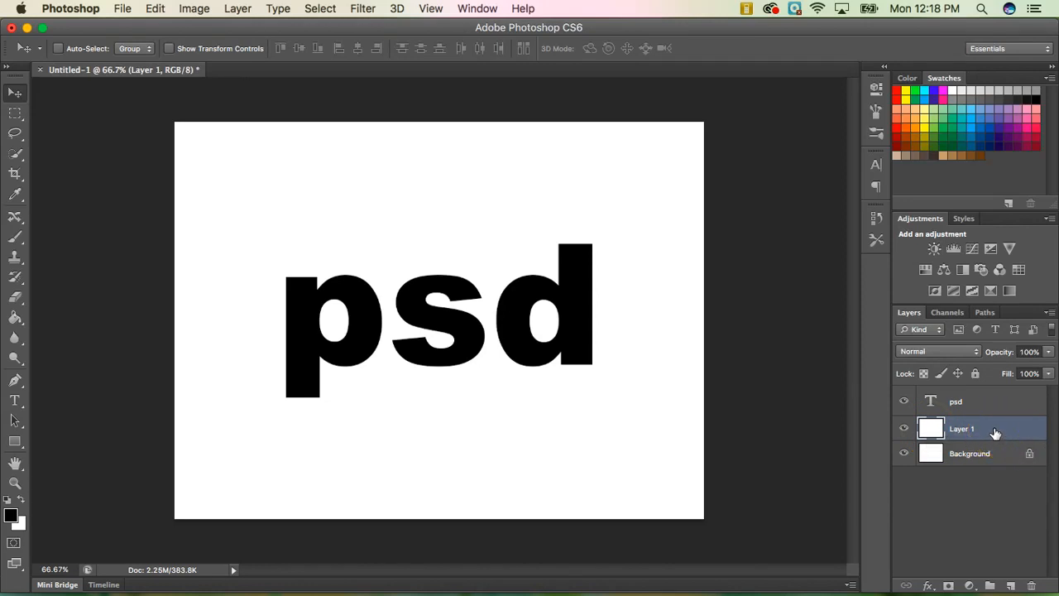
click(988, 402)
shift+click(988, 400)
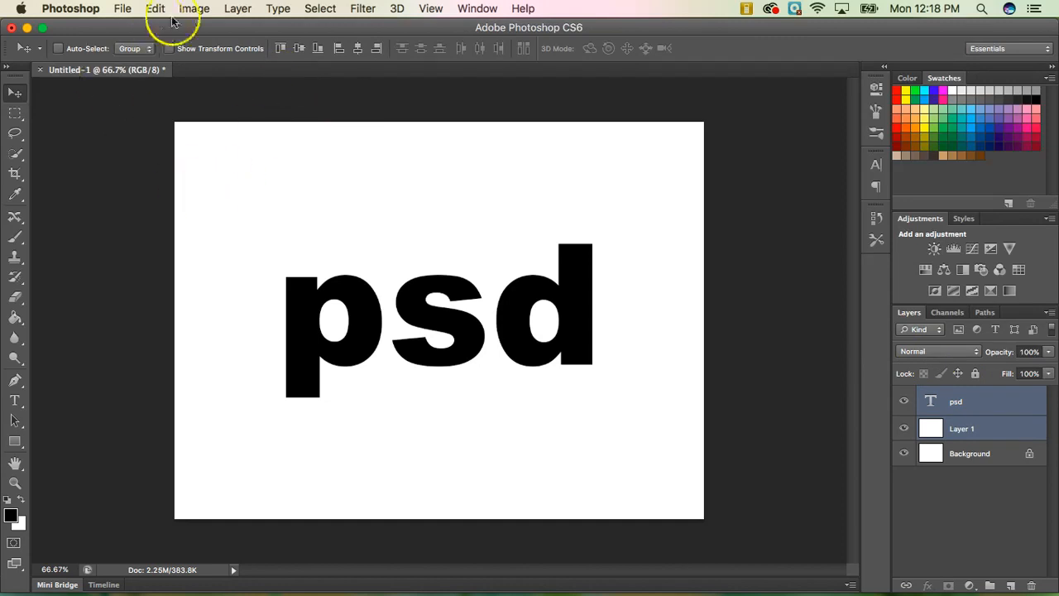
click(235, 9)
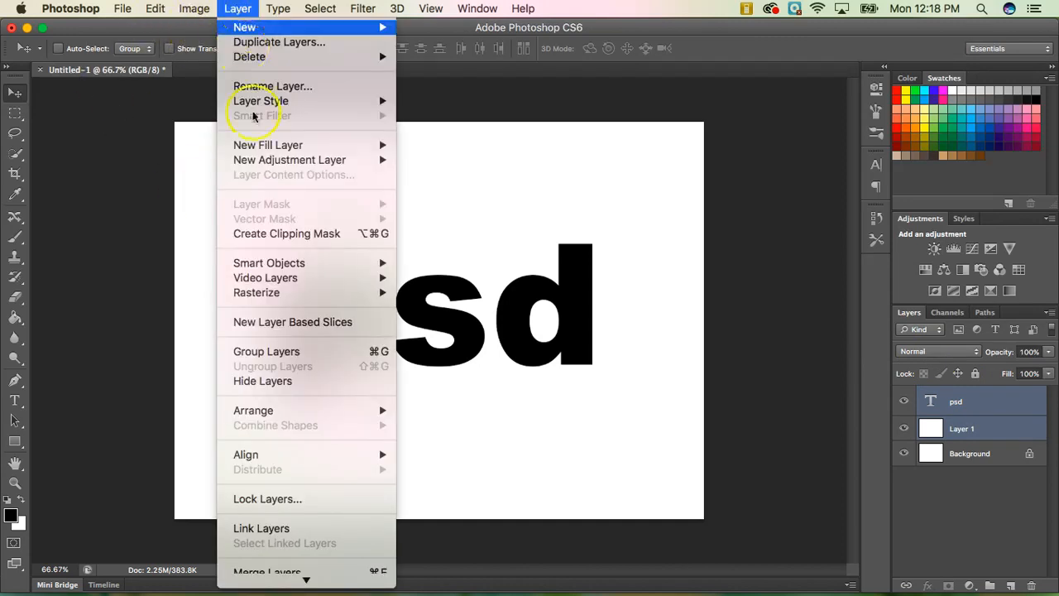
mouse_move(281, 578)
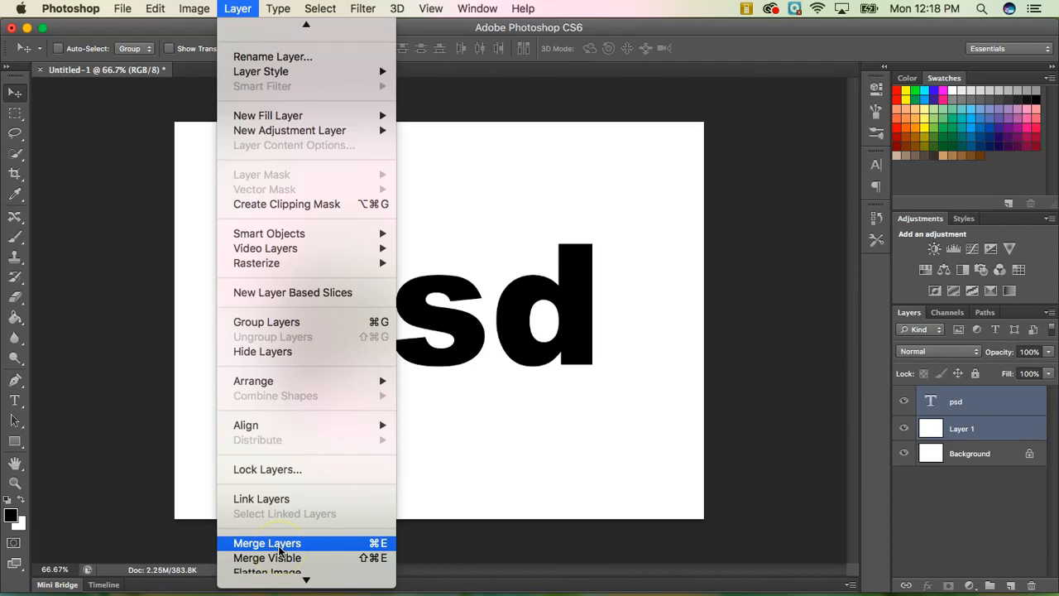
click(279, 543)
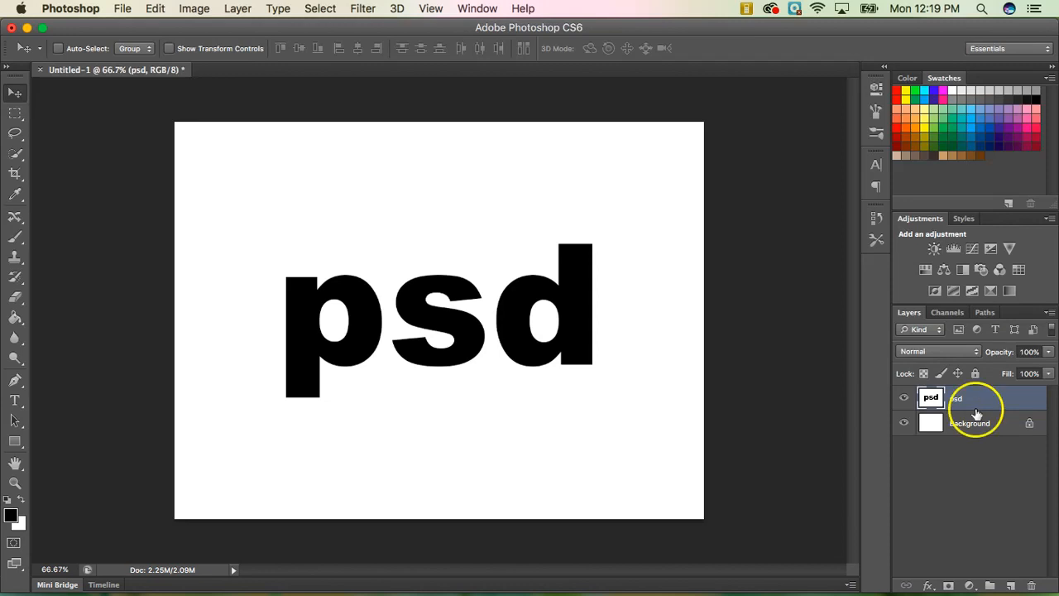
click(36, 540)
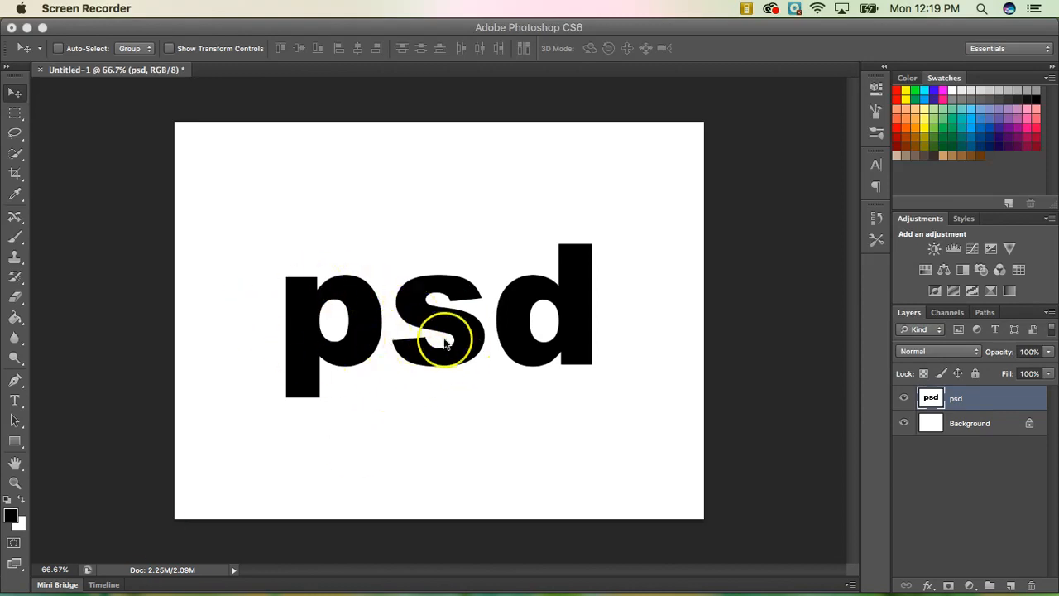
Apply a Gaussian Blur with a radius of 8 pixels to the merged psd layer
click(1002, 409)
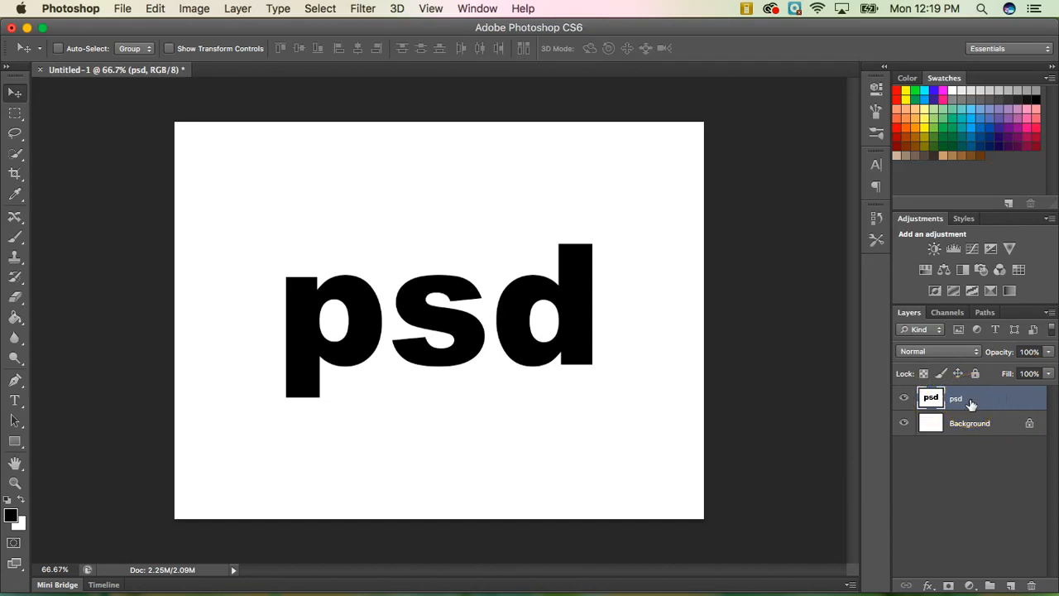
click(364, 10)
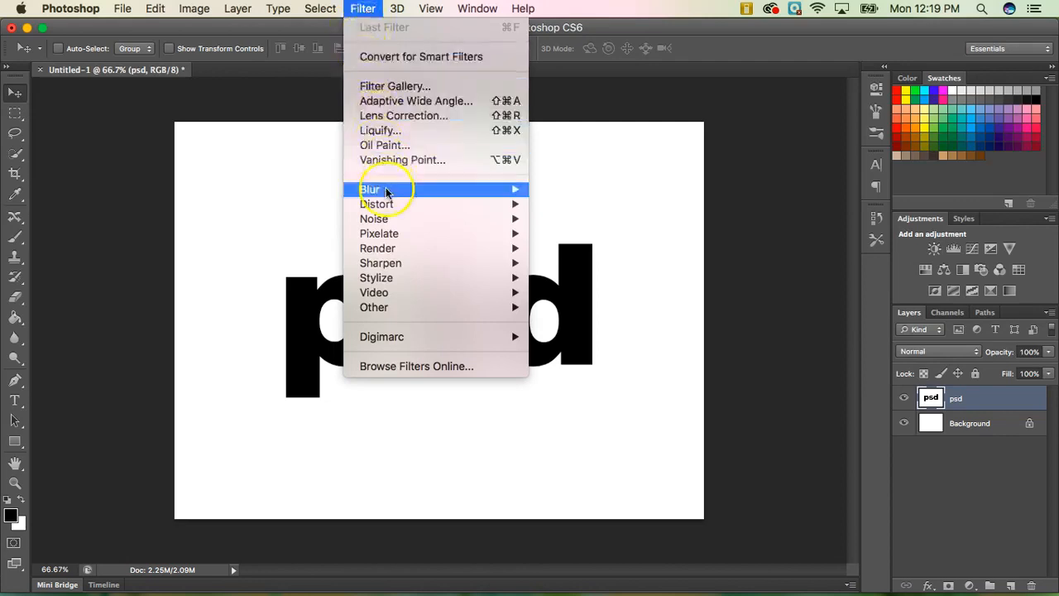
mouse_move(387, 191)
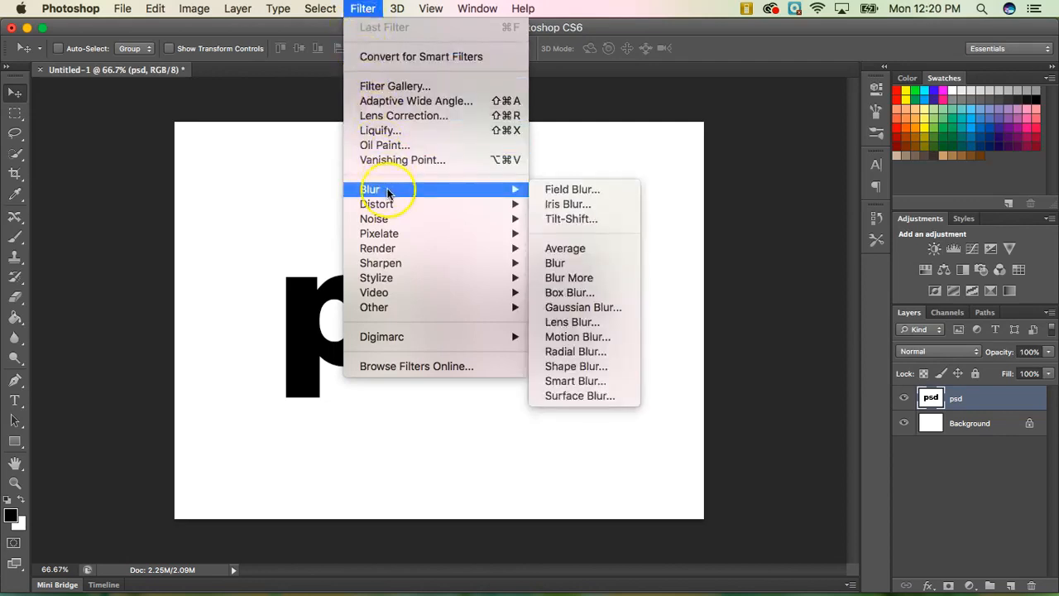
mouse_move(501, 192)
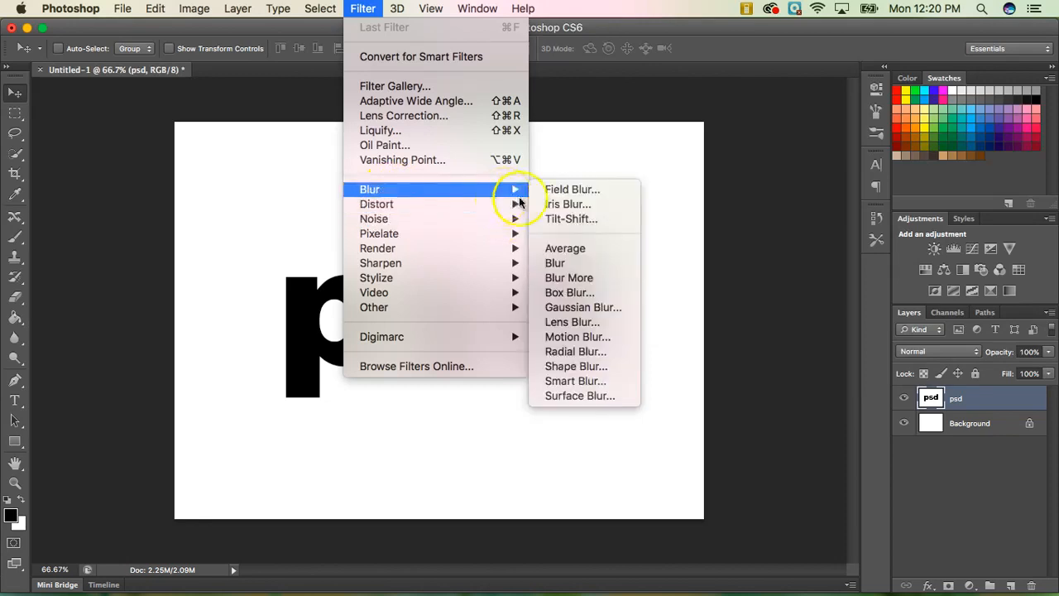
click(590, 310)
double_click(480, 368)
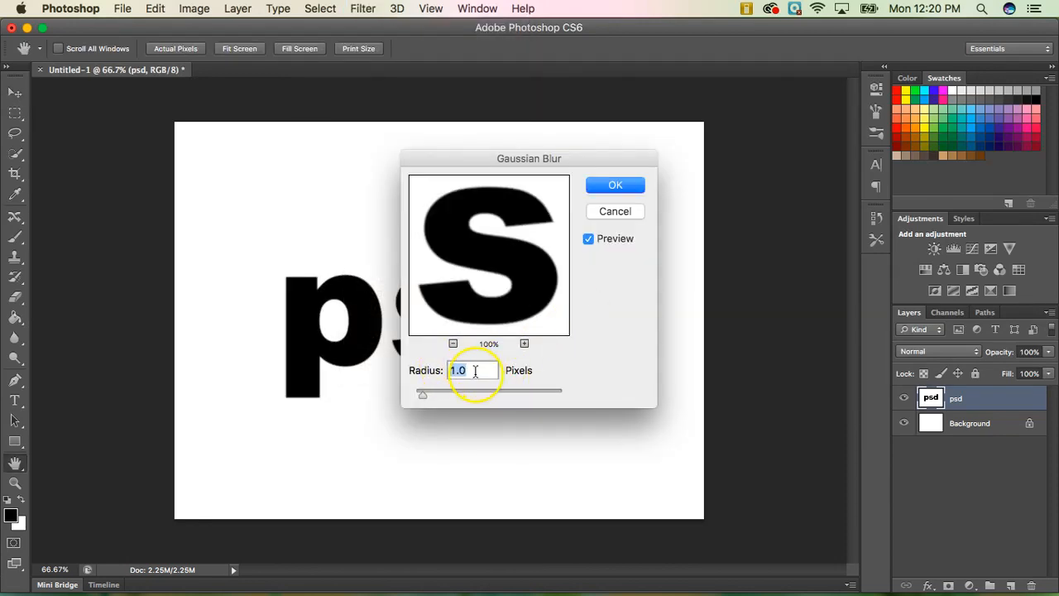
text(8)
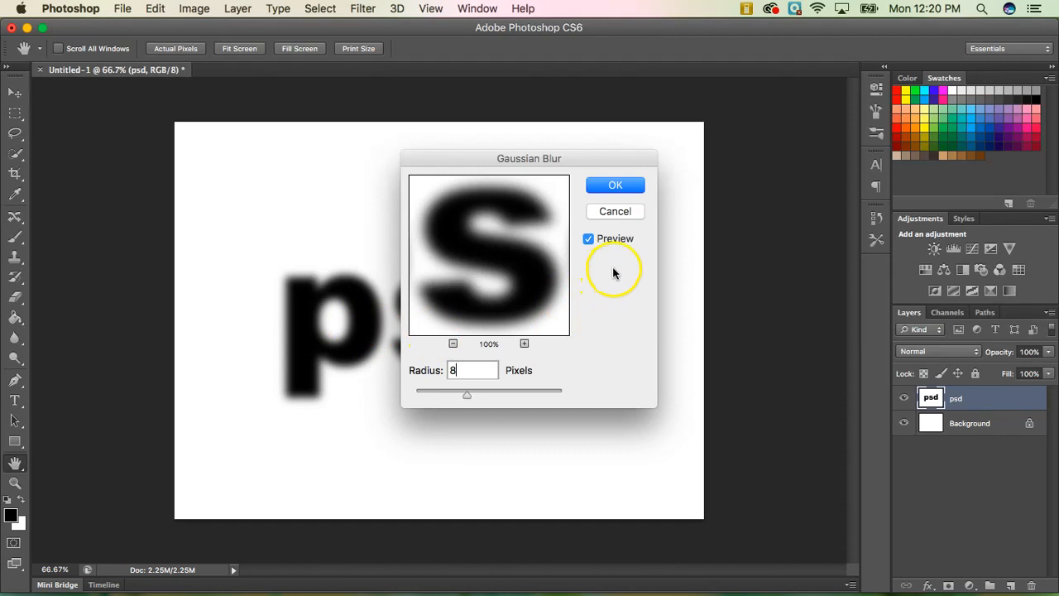
click(616, 186)
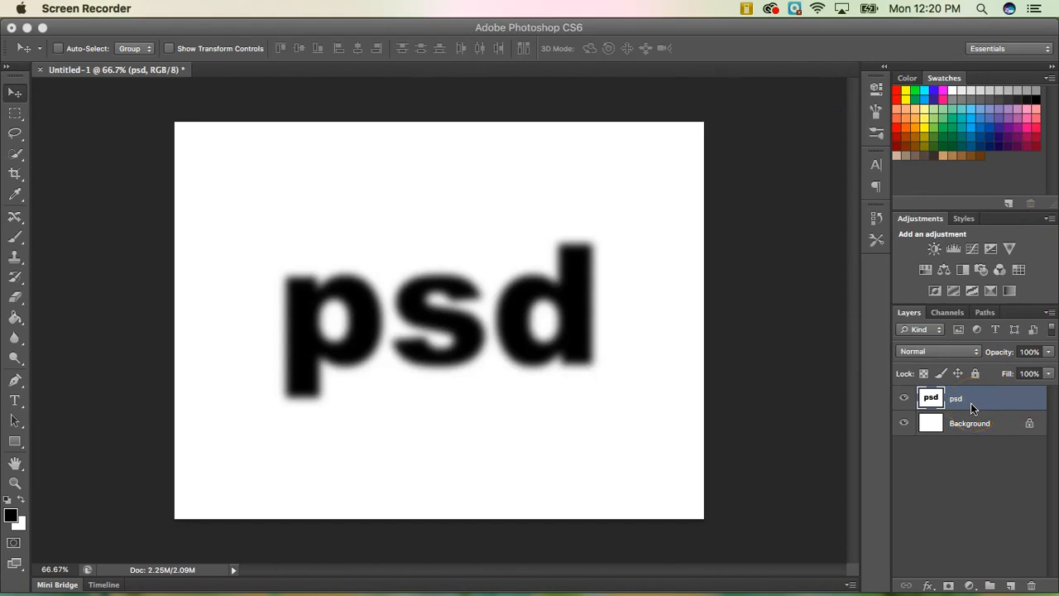
Apply a Levels adjustment to the blurred psd layer with shadow input 148 and highlight input 165
click(88, 152)
click(195, 9)
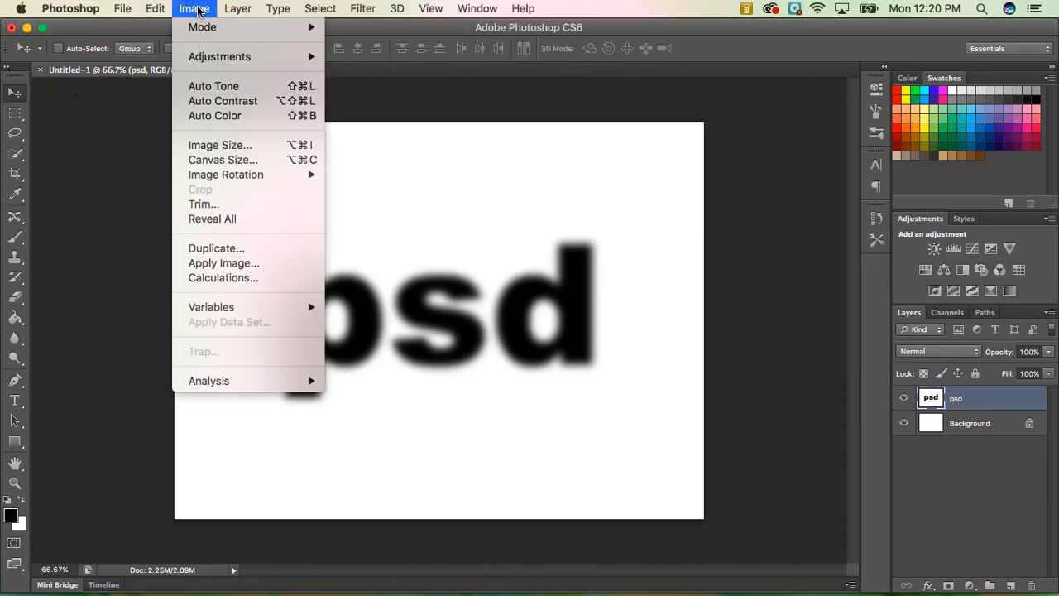
click(206, 56)
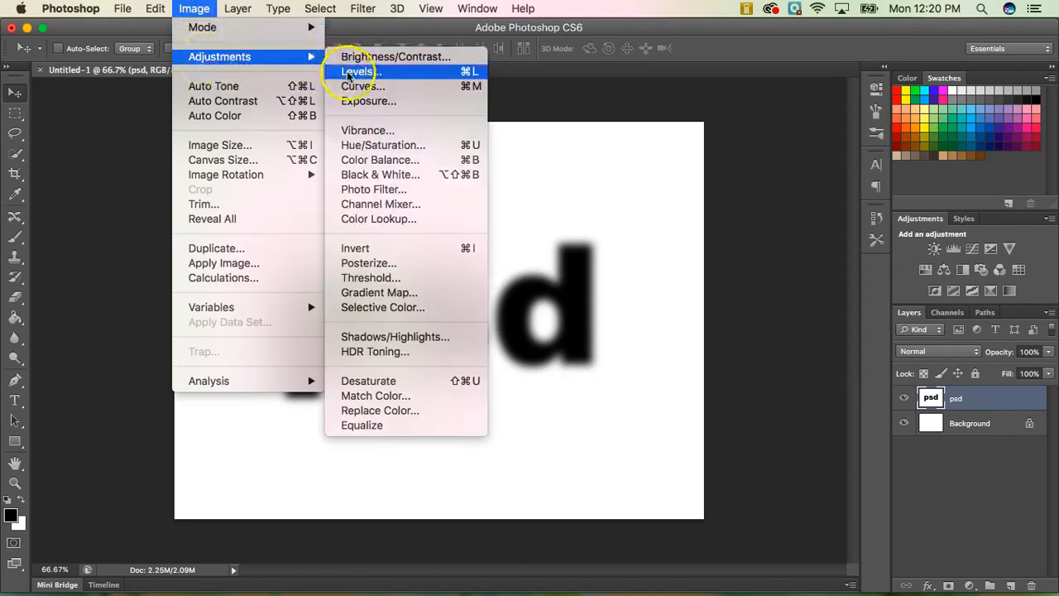
click(358, 72)
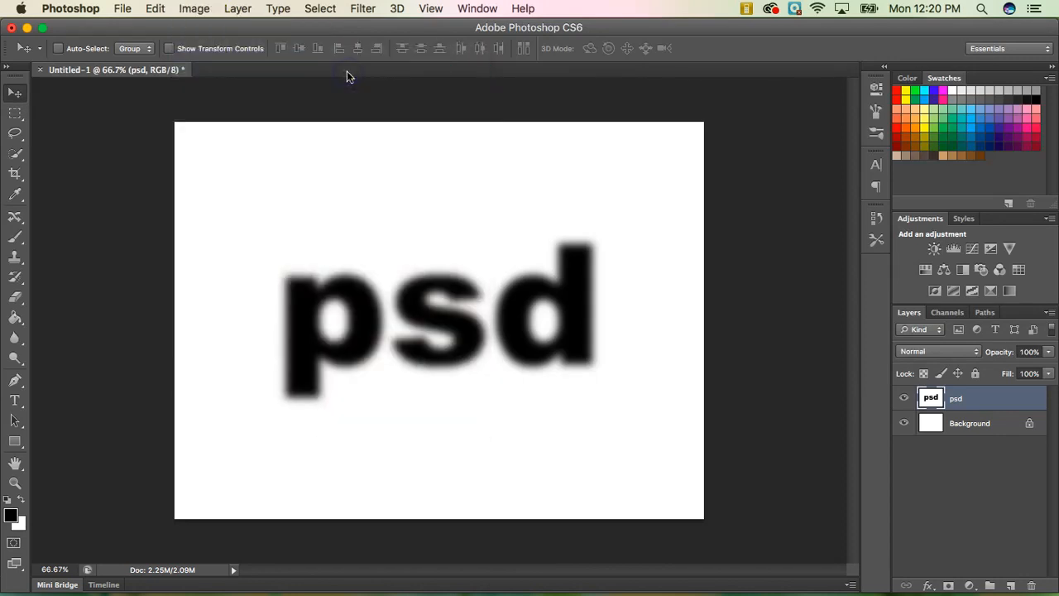
click(416, 331)
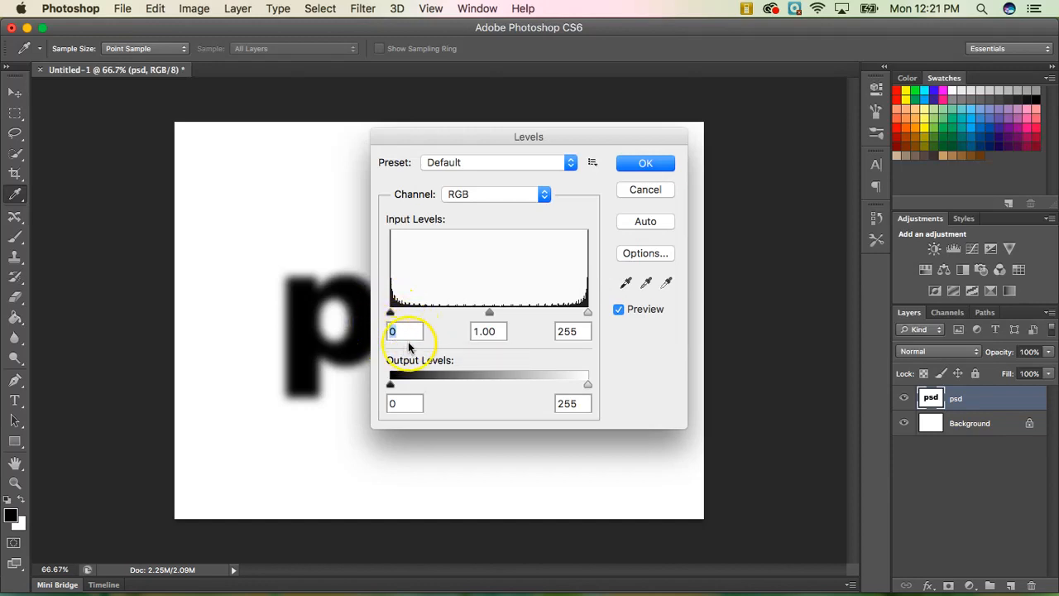
text(148)
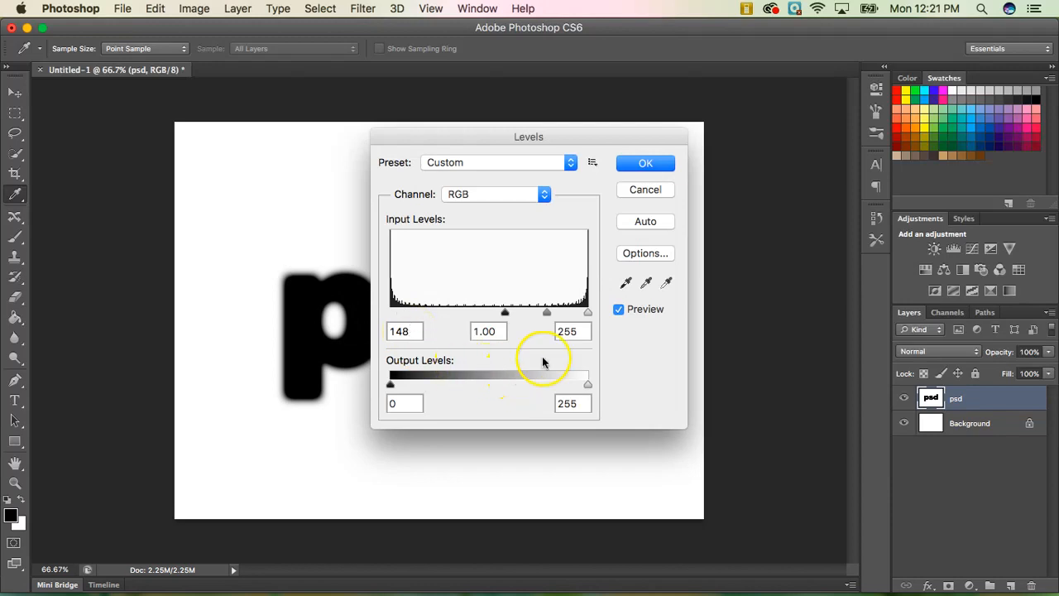
double_click(579, 332)
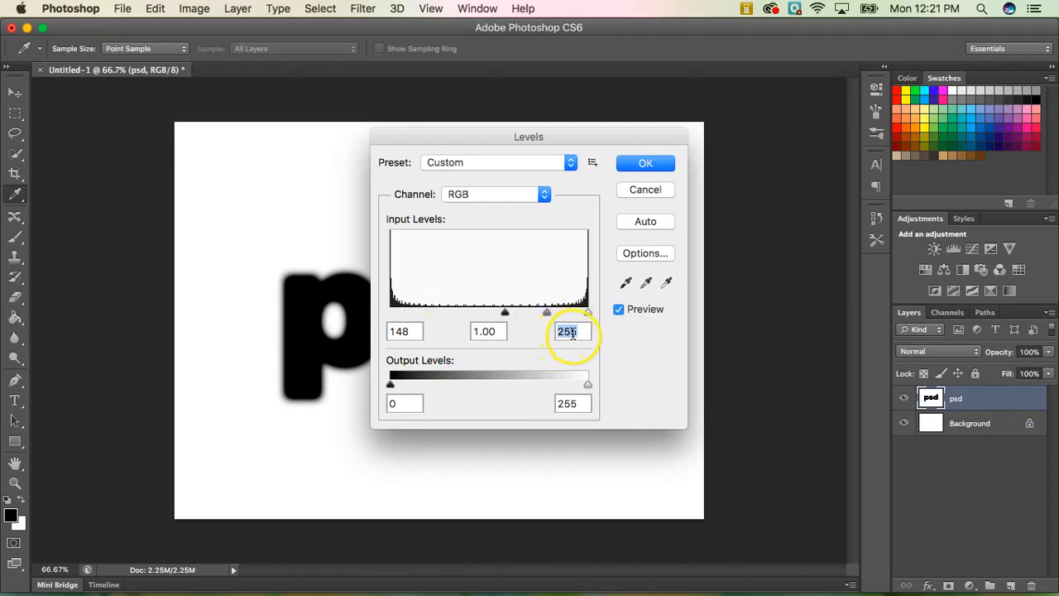
text(16)
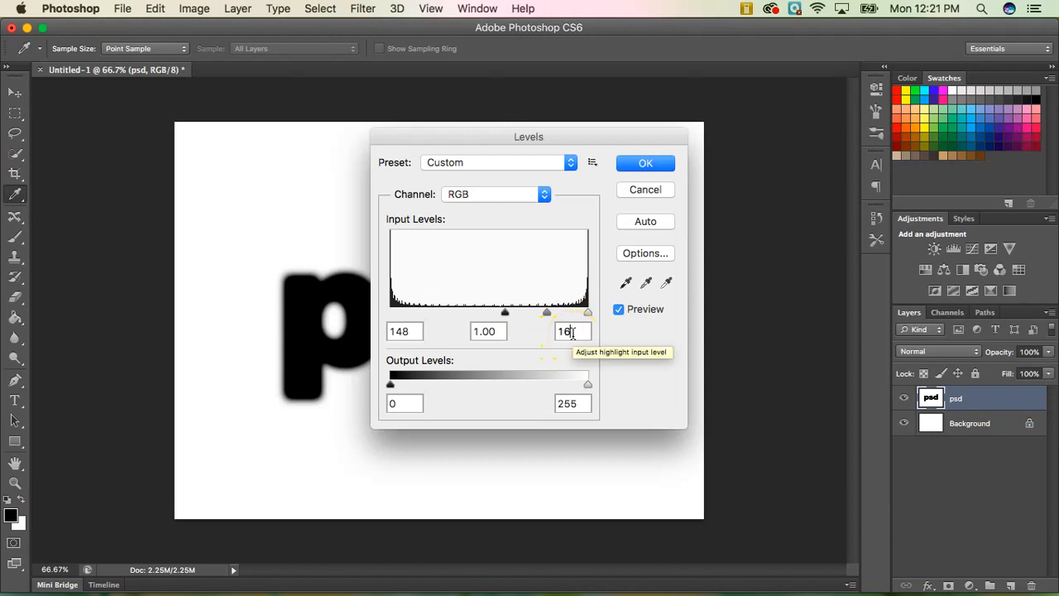
text(3)
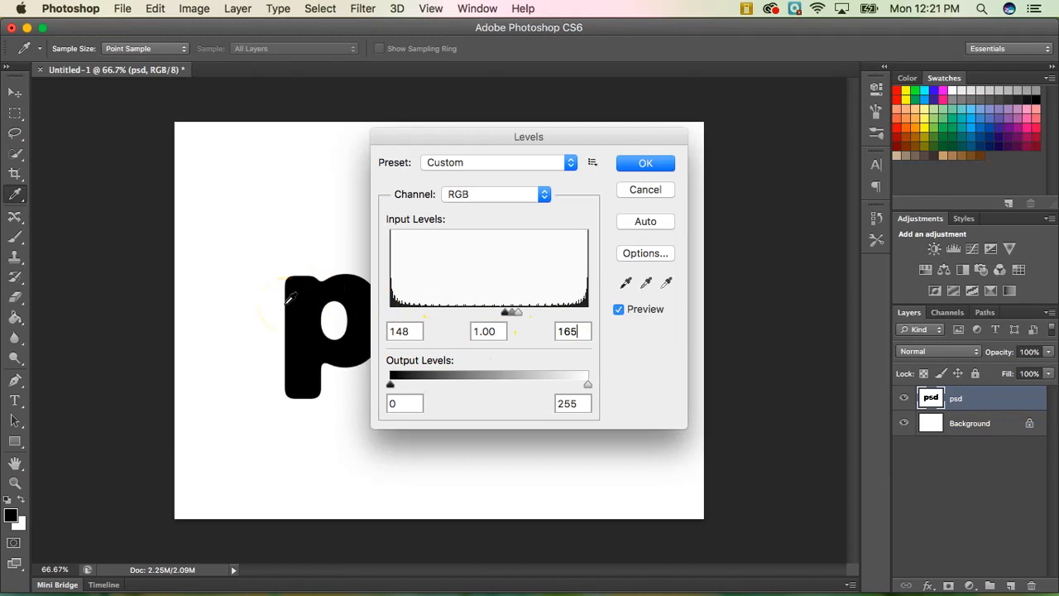
click(639, 165)
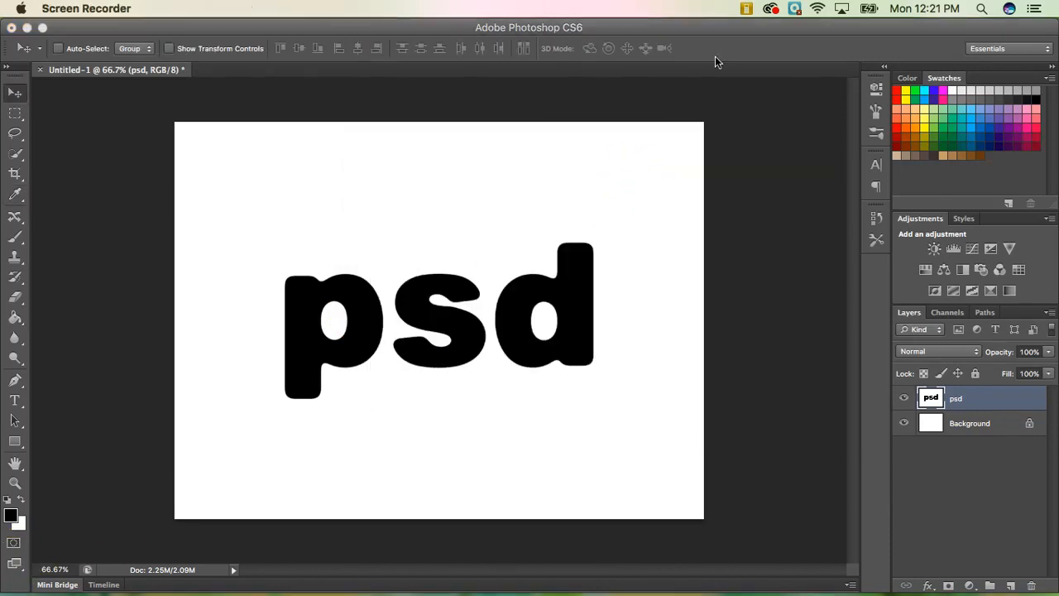
Select all three black letters p, s and d together with the Magic Wand at tolerance 32
click(715, 58)
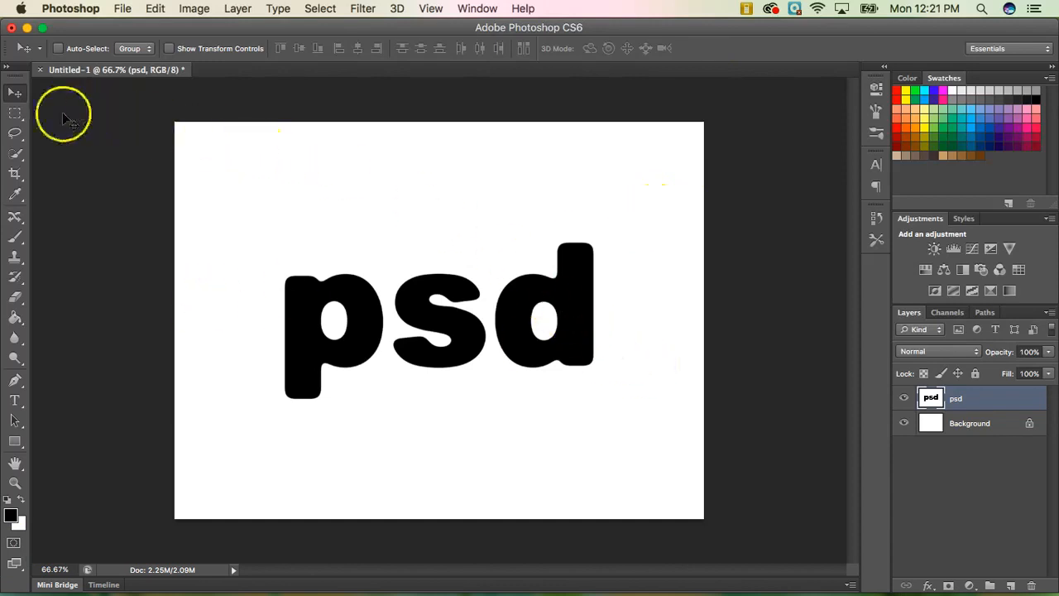
click(18, 157)
click(73, 164)
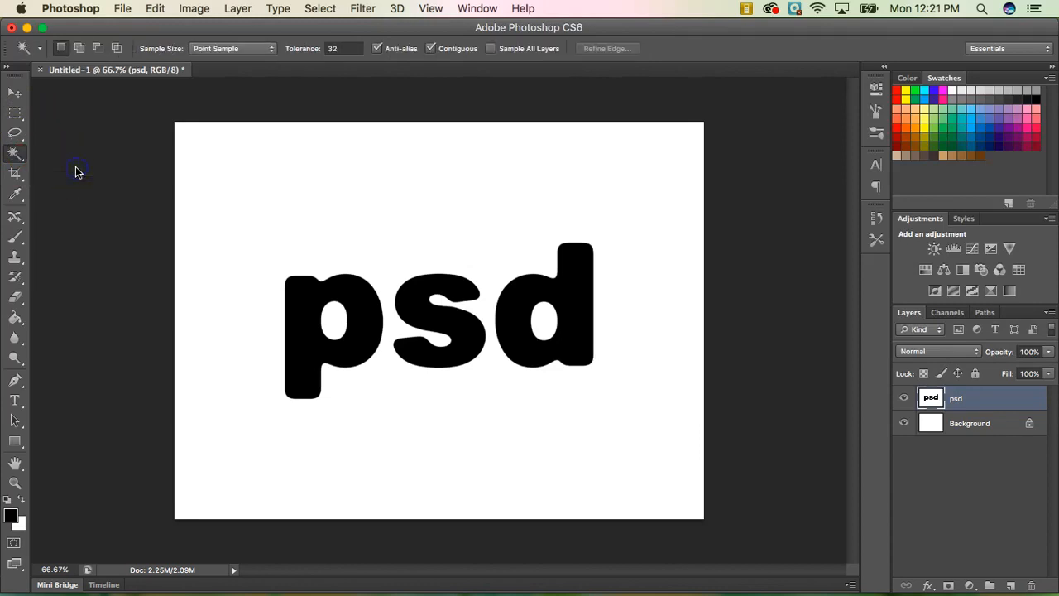
click(298, 314)
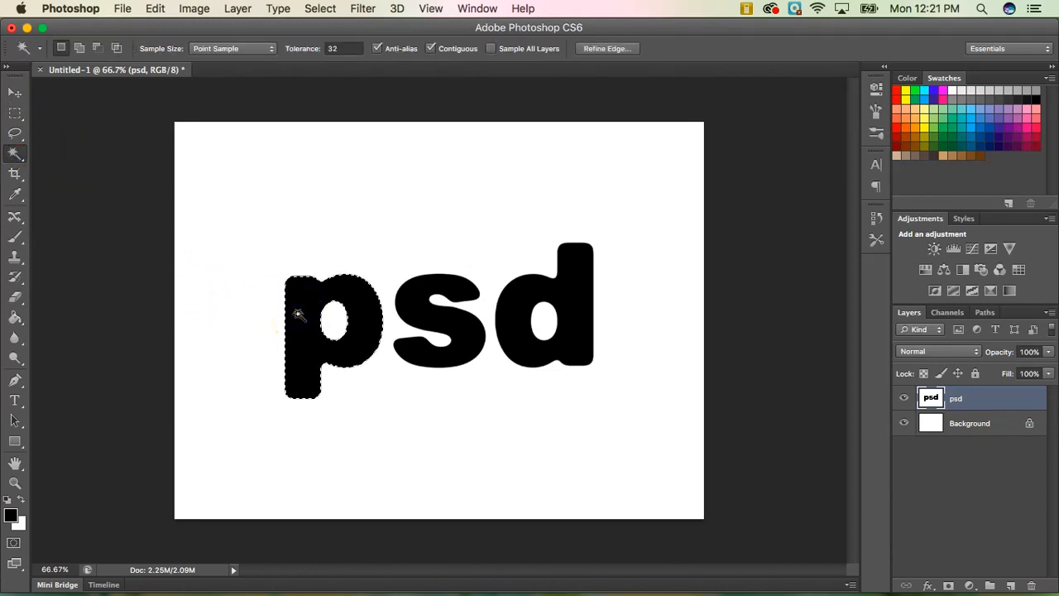
key(shift)
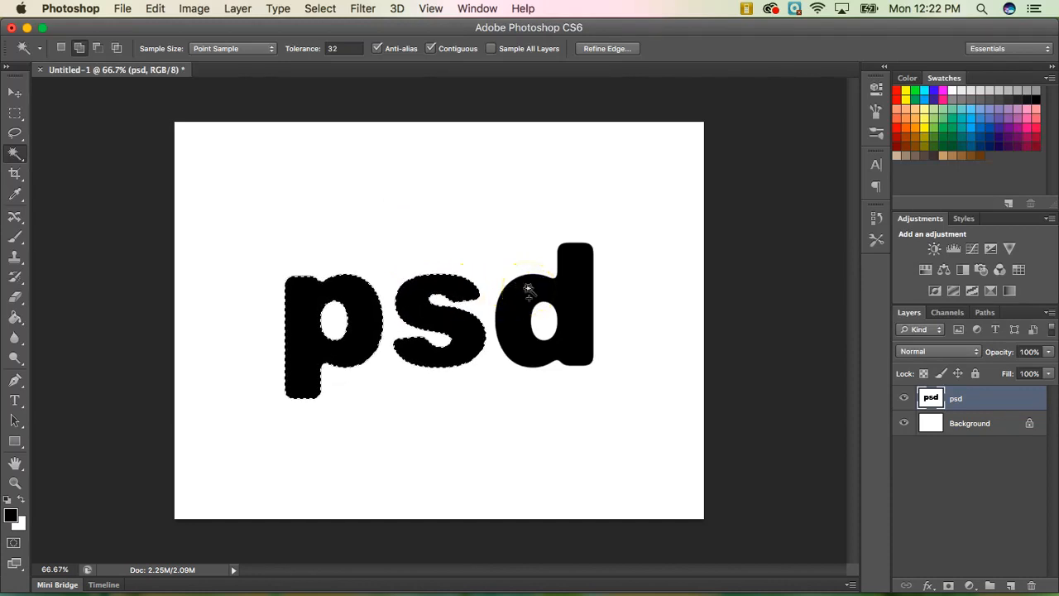
shift+click(564, 285)
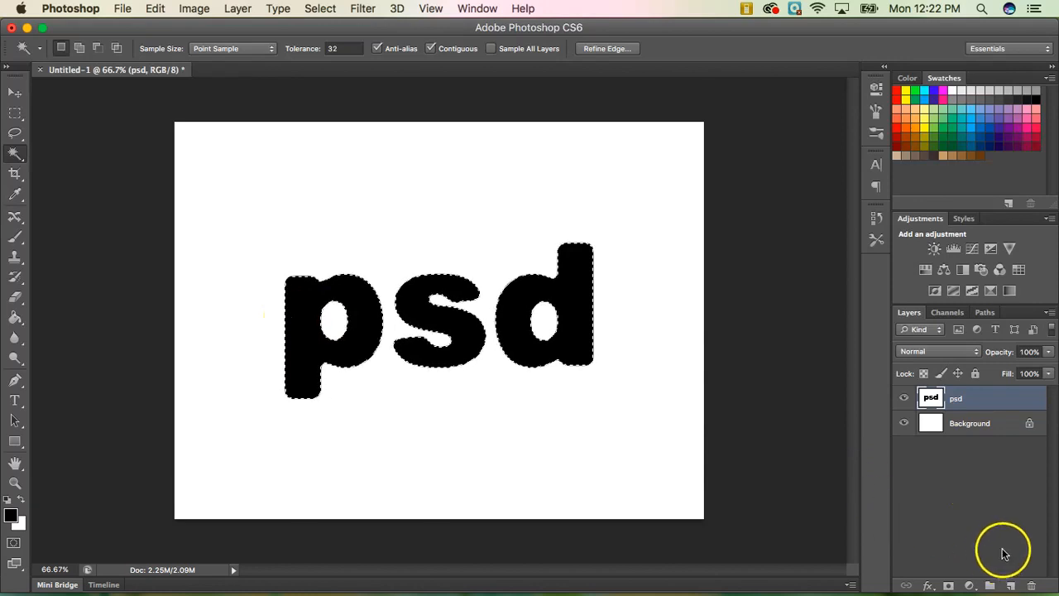
Add a new layer above psd and fill the selected letter shapes on it with medium gray, then deselect
click(1011, 586)
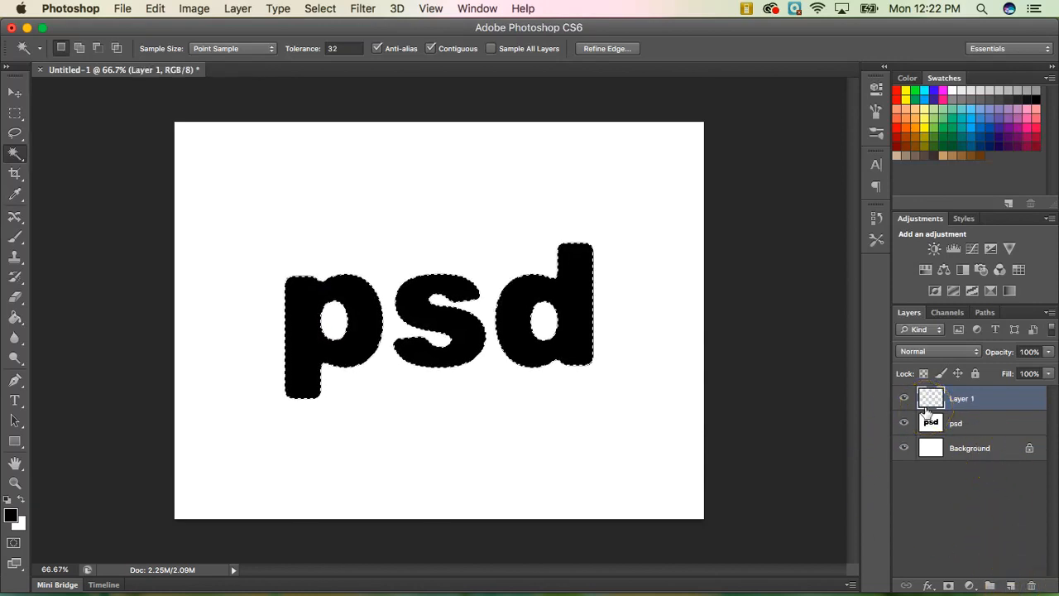
click(16, 319)
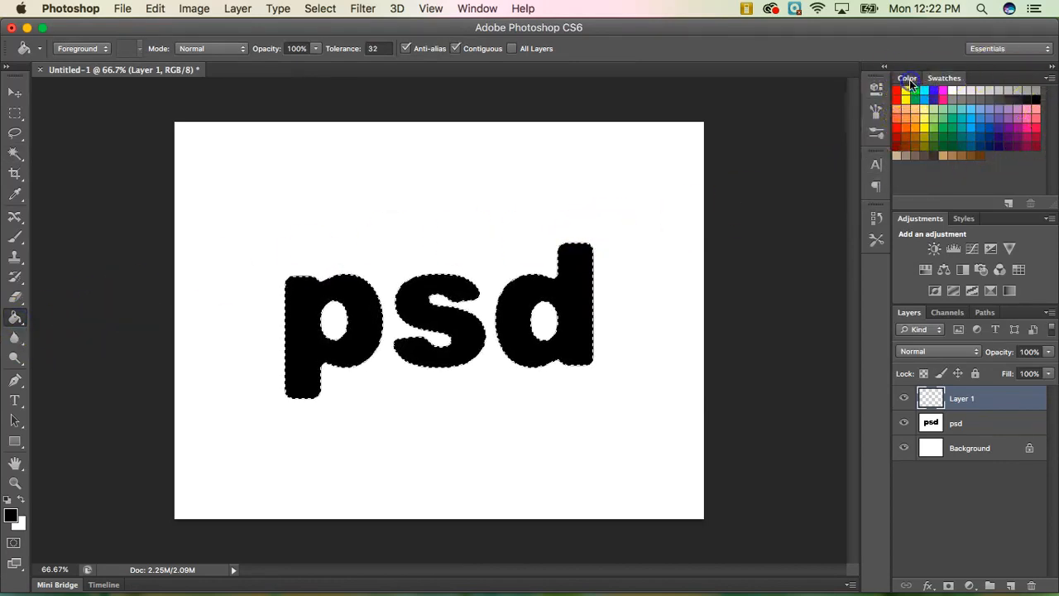
click(907, 78)
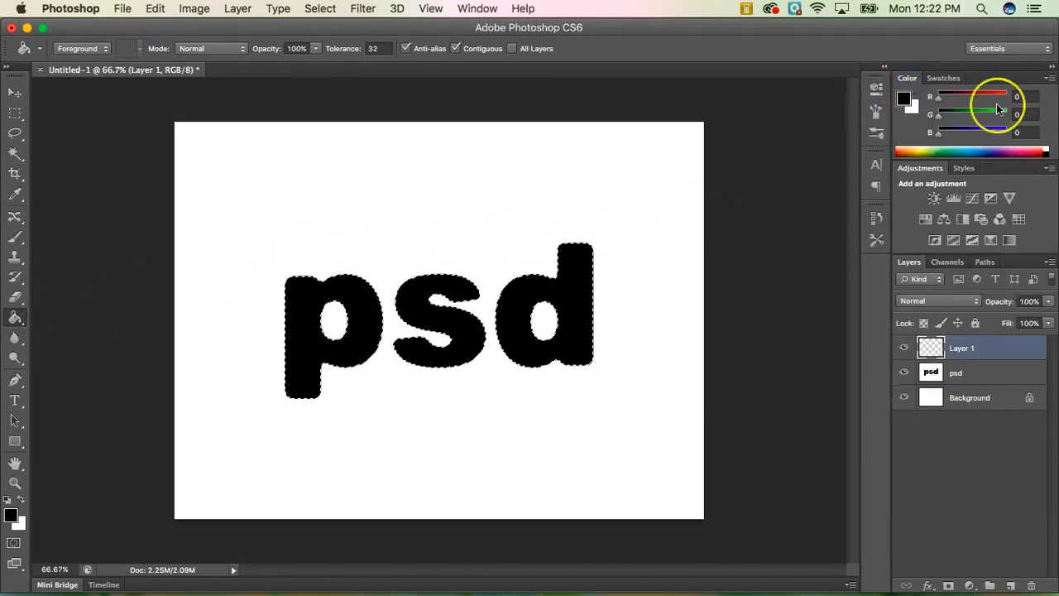
click(950, 78)
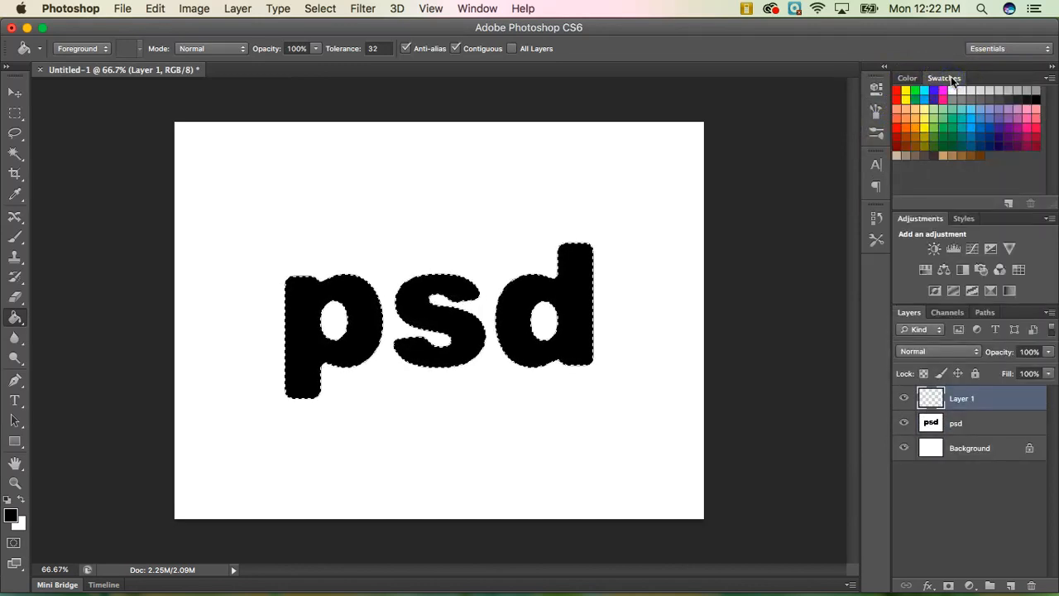
click(1040, 87)
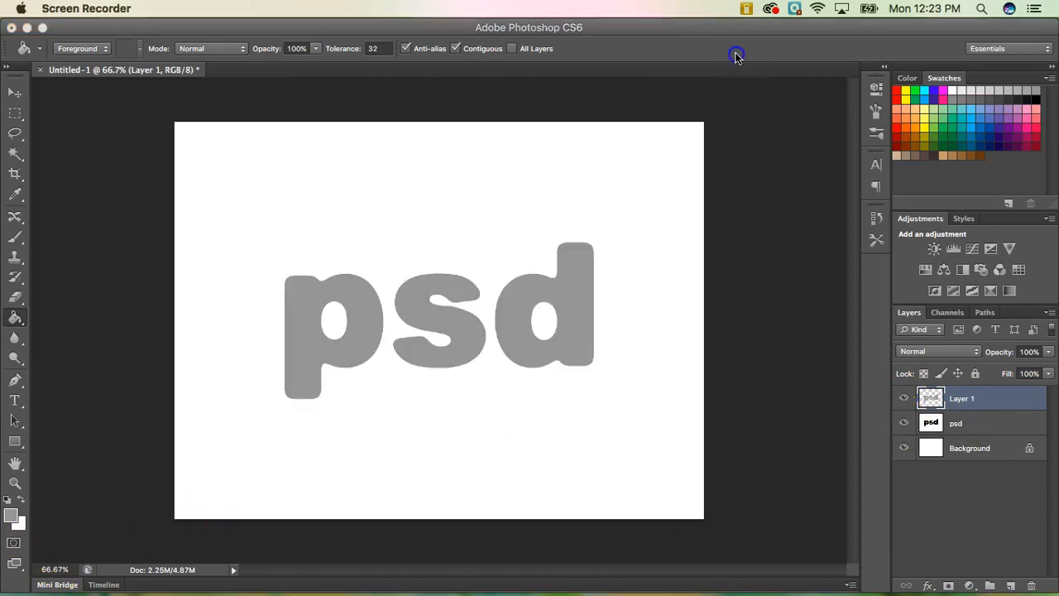
click(736, 55)
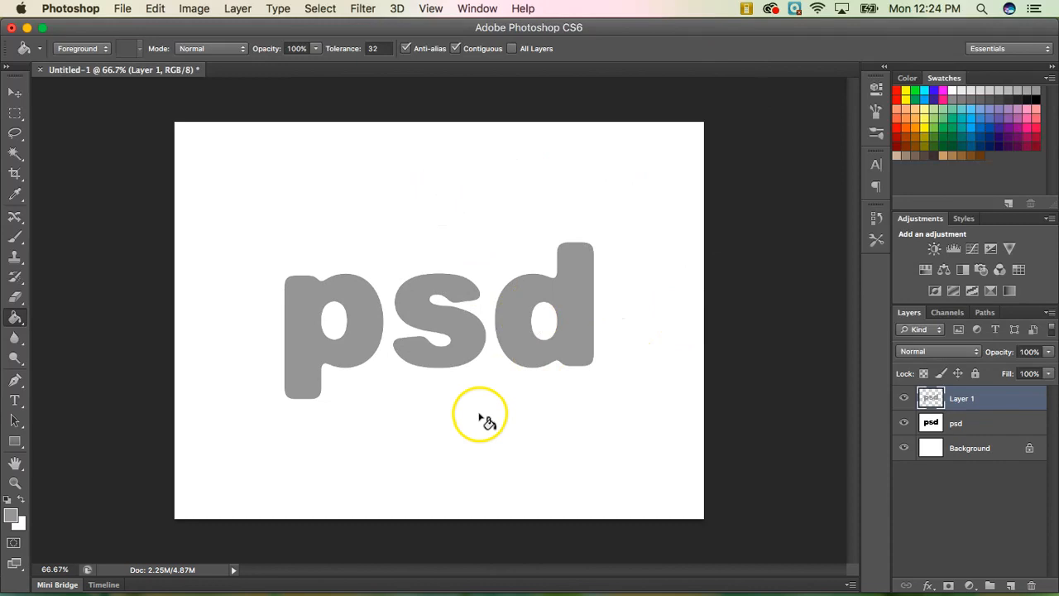
Delete the black psd layer beneath the gray lettering
click(974, 427)
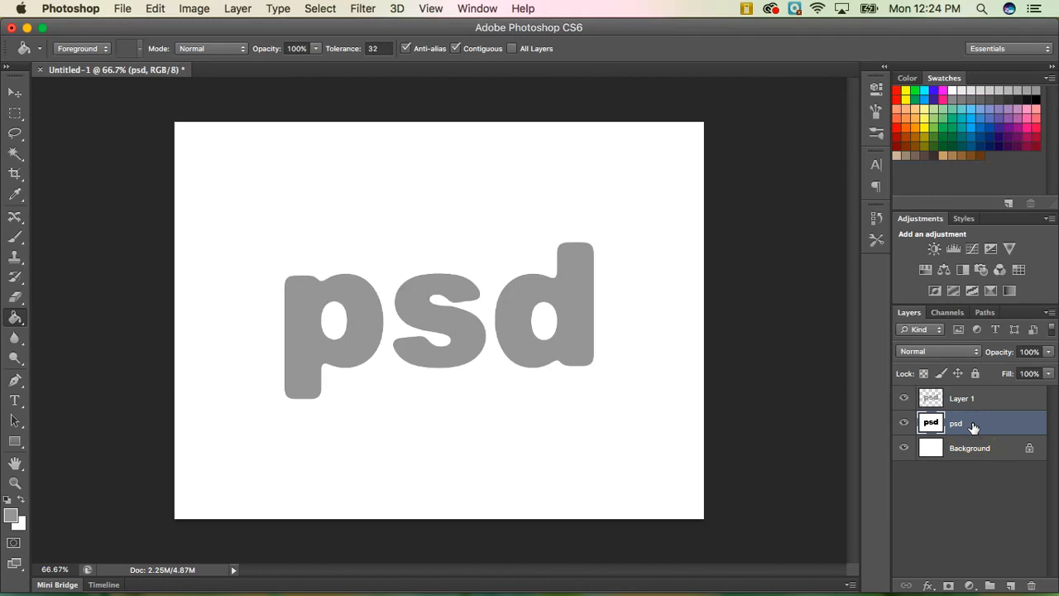
right_click(974, 427)
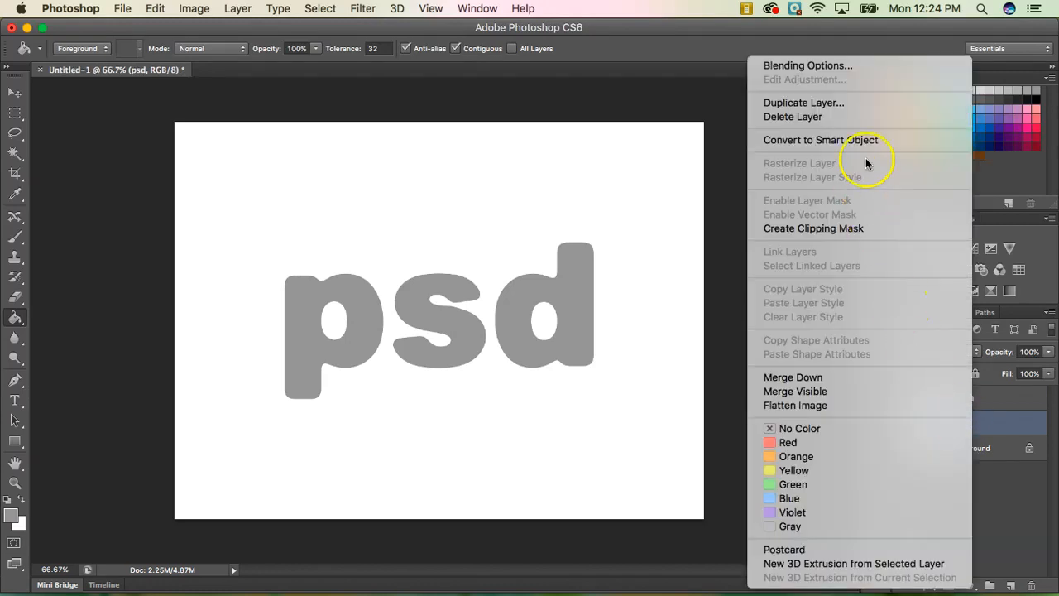
click(1023, 420)
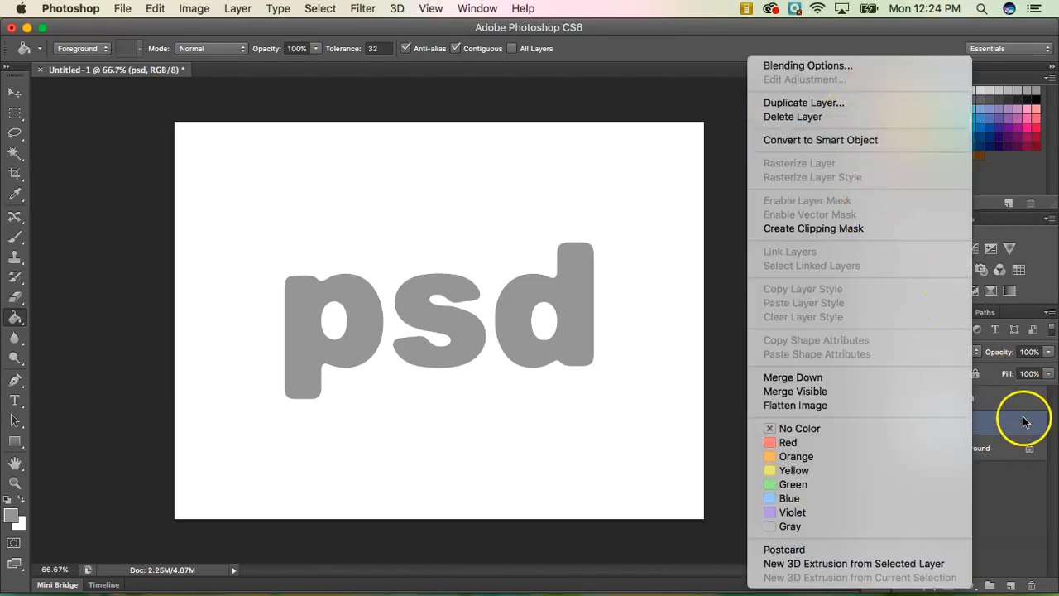
click(1032, 587)
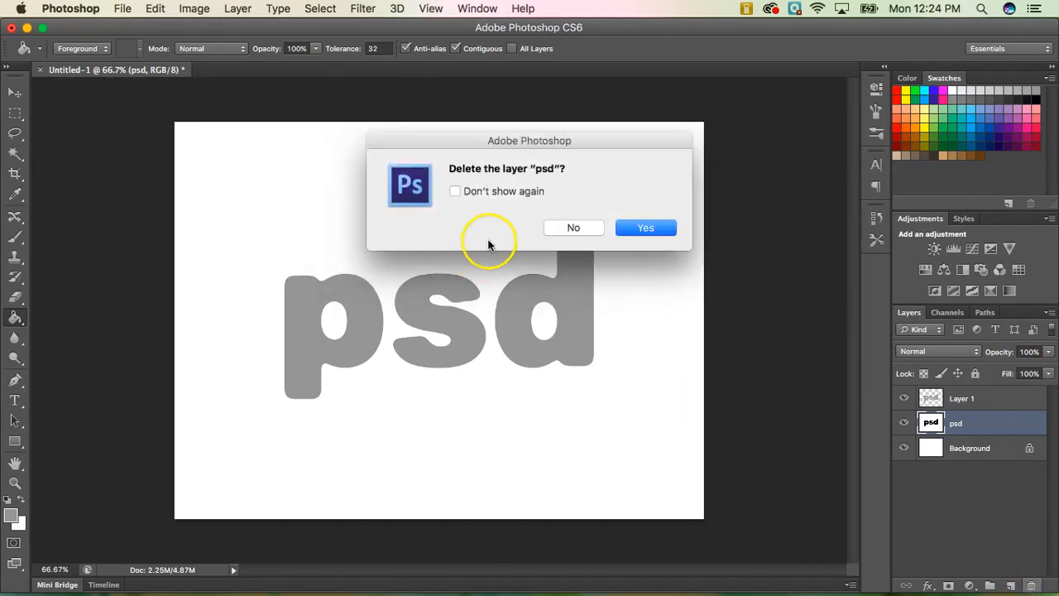
click(650, 231)
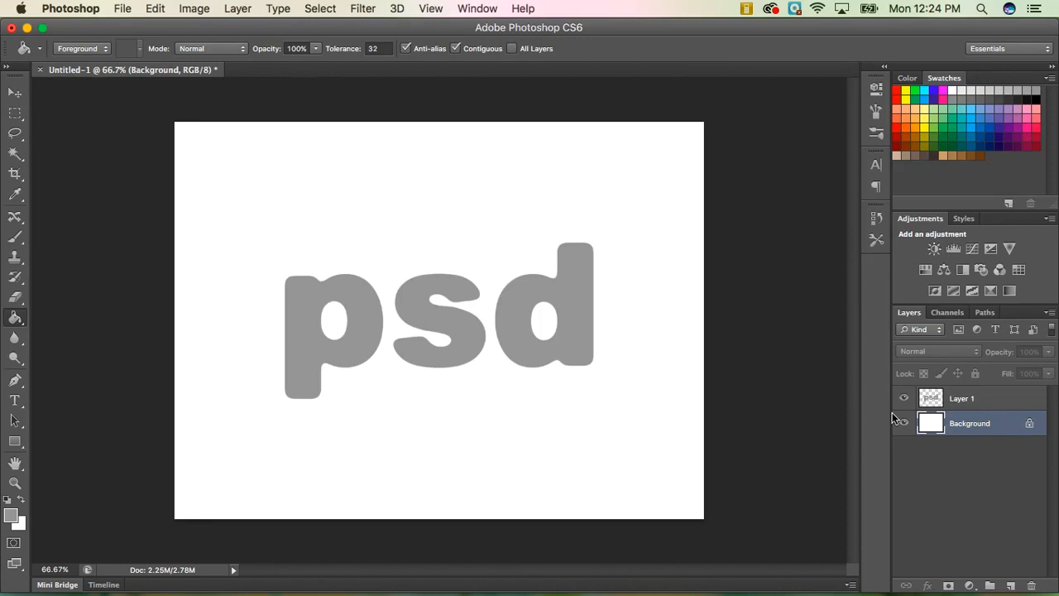
Convert the locked Background into a regular layer in Normal mode at 100% opacity and rename it "gradient bg"
double_click(1003, 426)
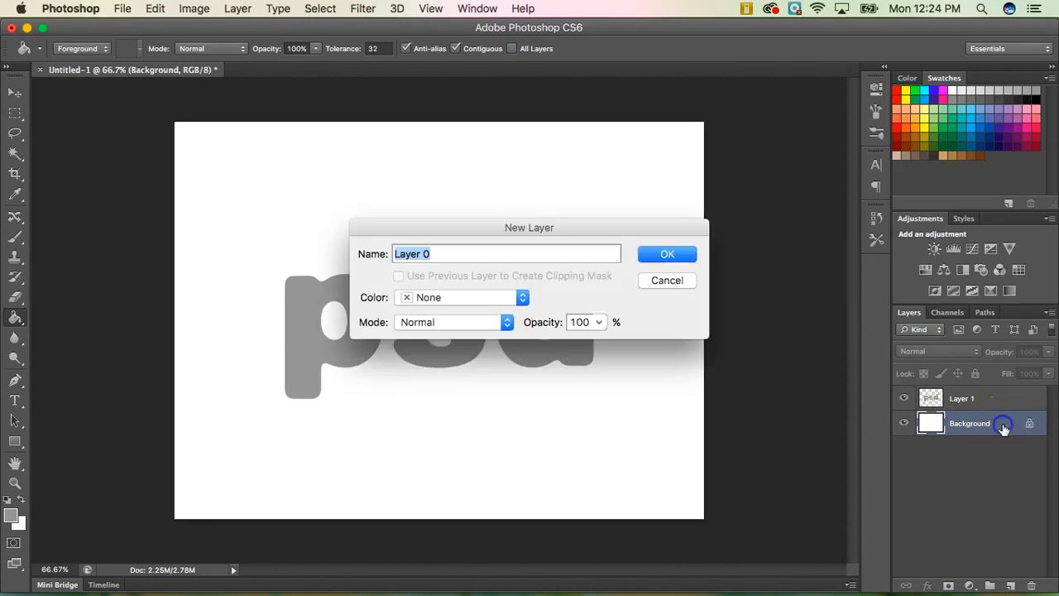
click(684, 255)
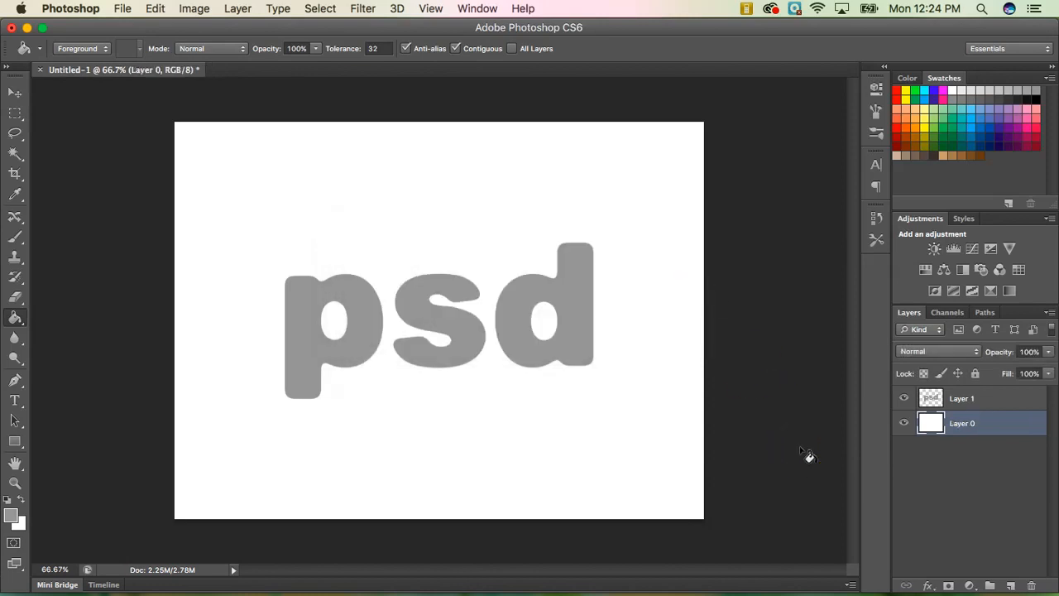
click(988, 430)
double_click(962, 425)
text(bg)
click(978, 462)
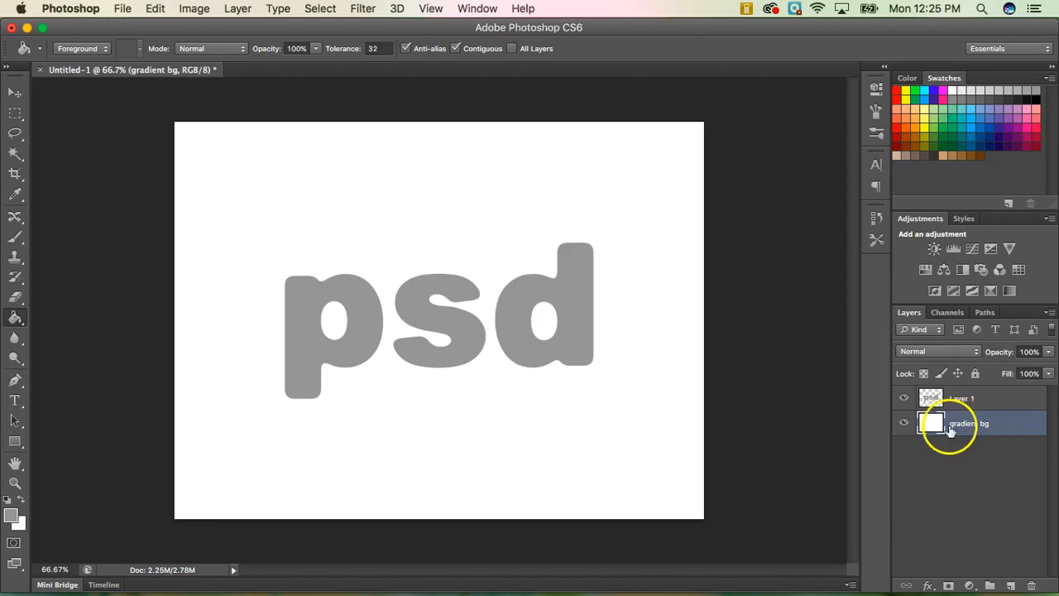
Add a Gradient Overlay effect to the gradient bg layer and set its style to Radial
click(1015, 426)
right_click(1014, 426)
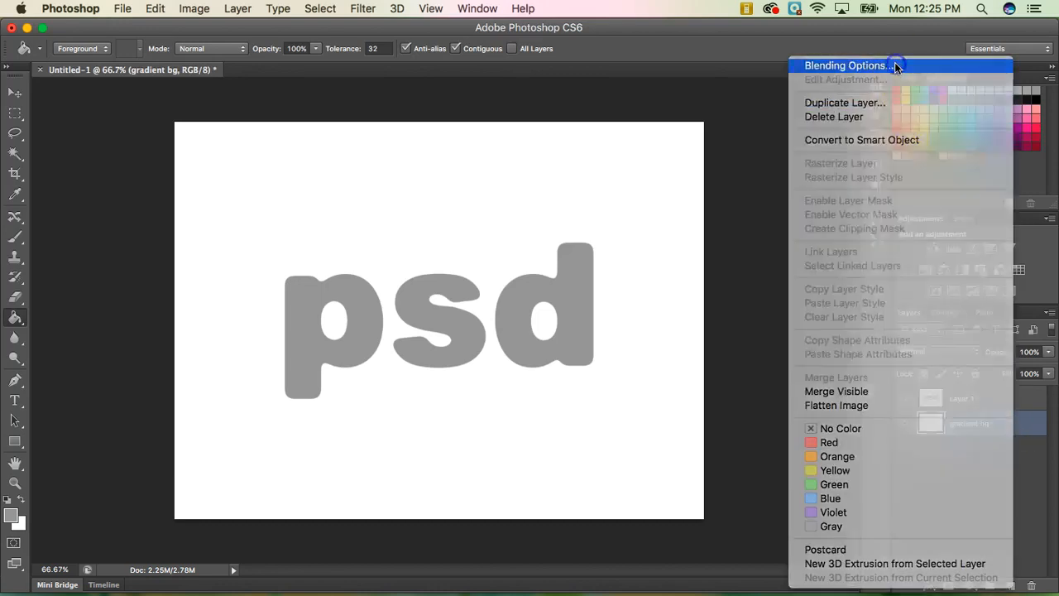
click(852, 66)
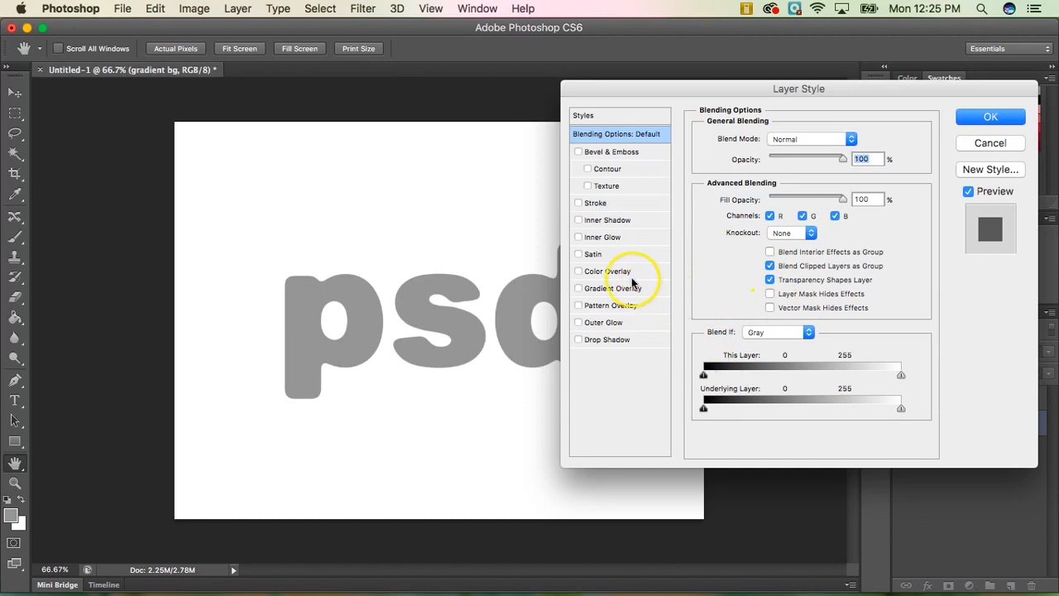
click(577, 289)
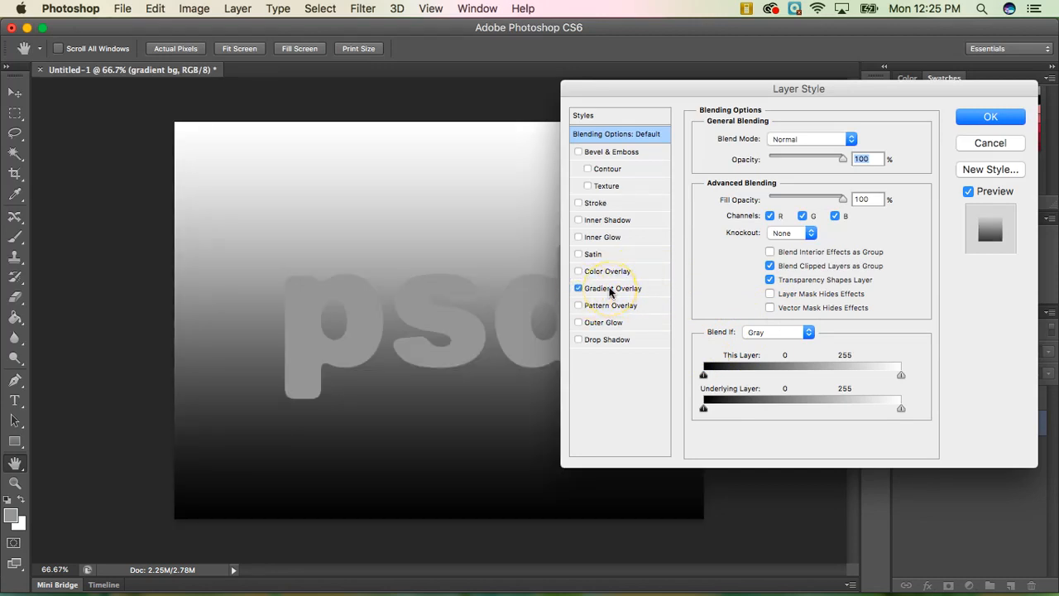
click(610, 289)
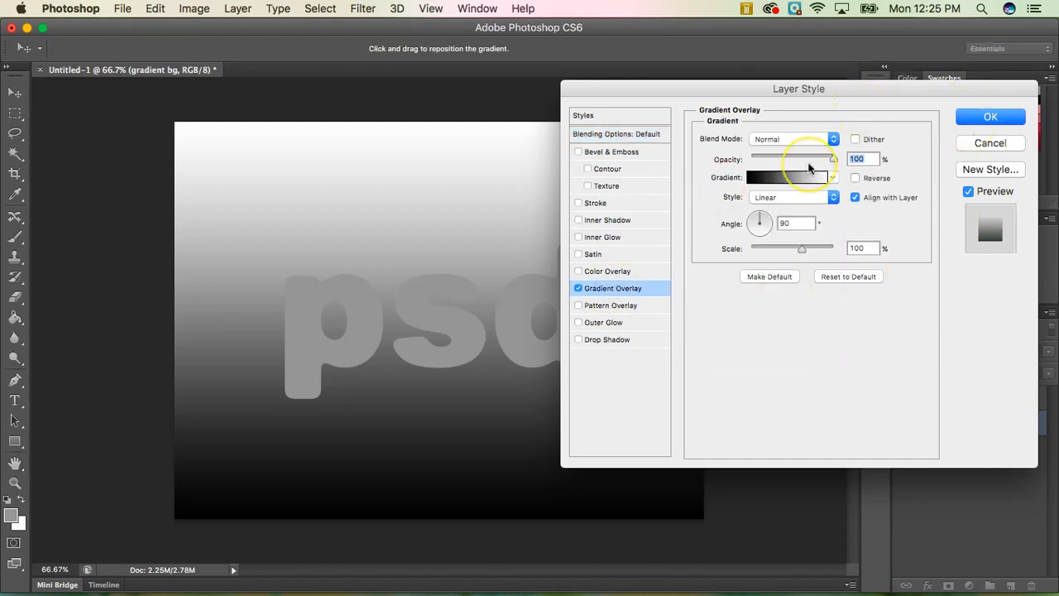
click(788, 200)
click(789, 206)
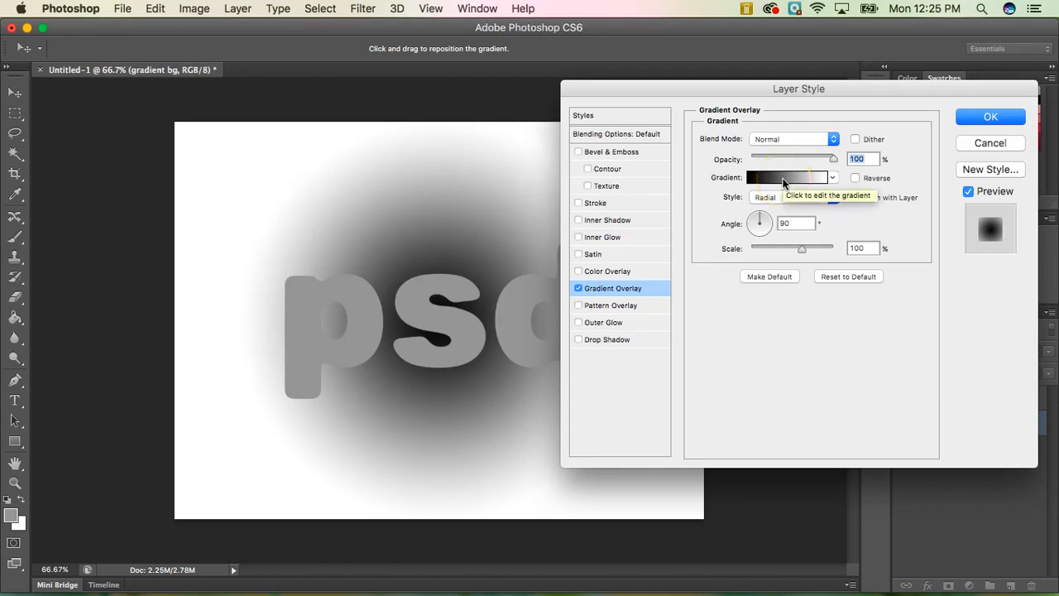
Set the starting color stop of the overlay's gradient, at location 0%, to RGB 23, 88, 143
click(784, 178)
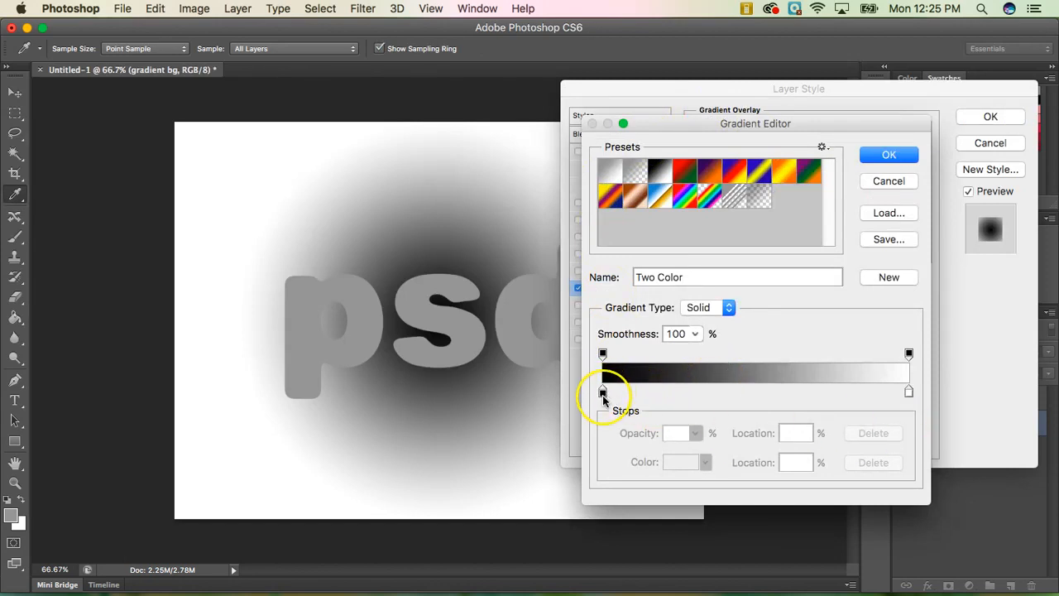
click(602, 393)
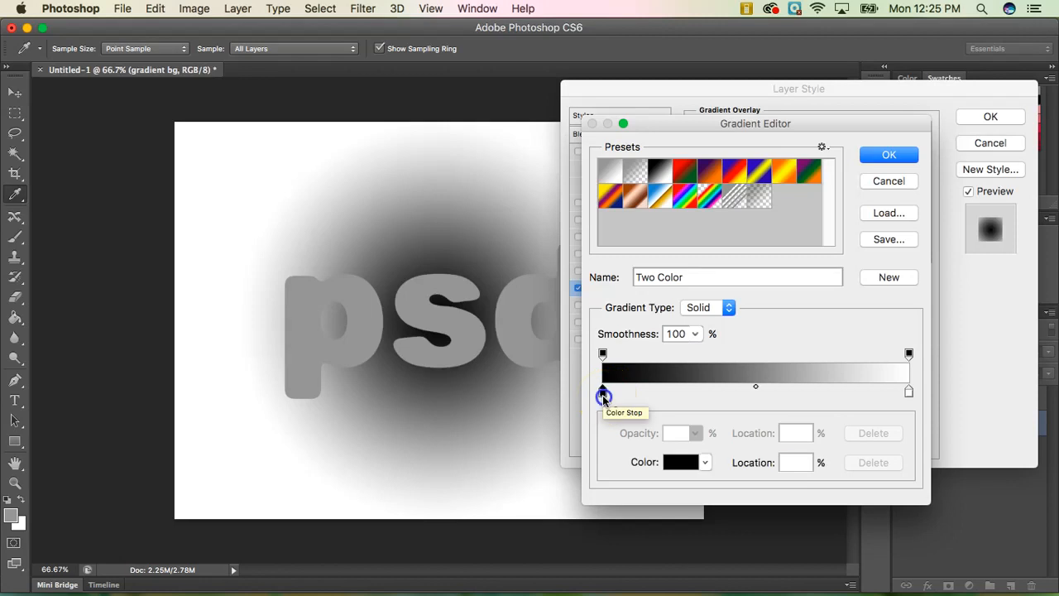
double_click(602, 394)
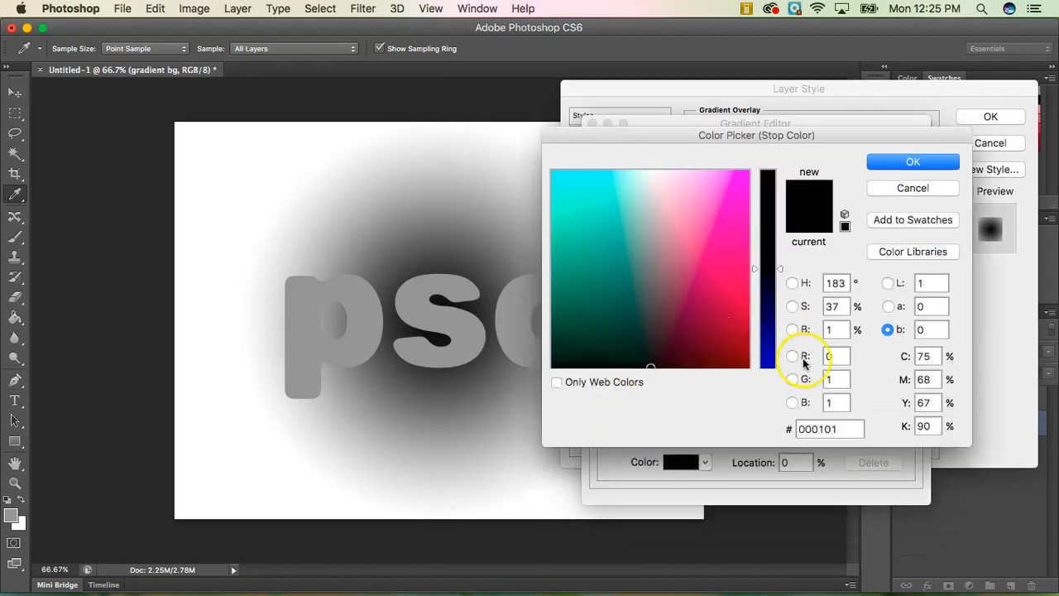
click(840, 358)
drag(840, 358, 818, 360)
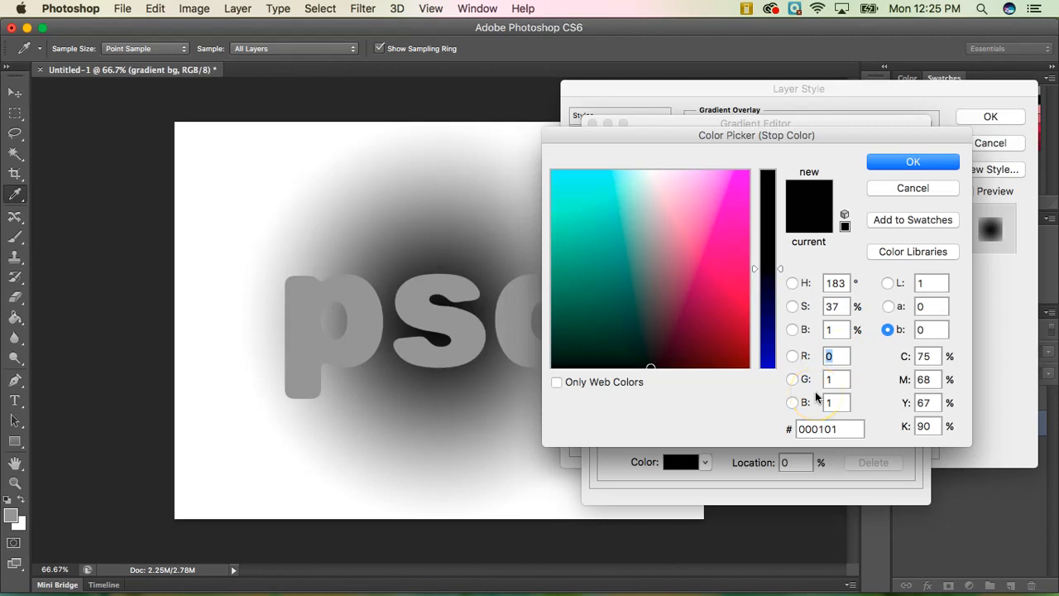
text(23)
double_click(838, 379)
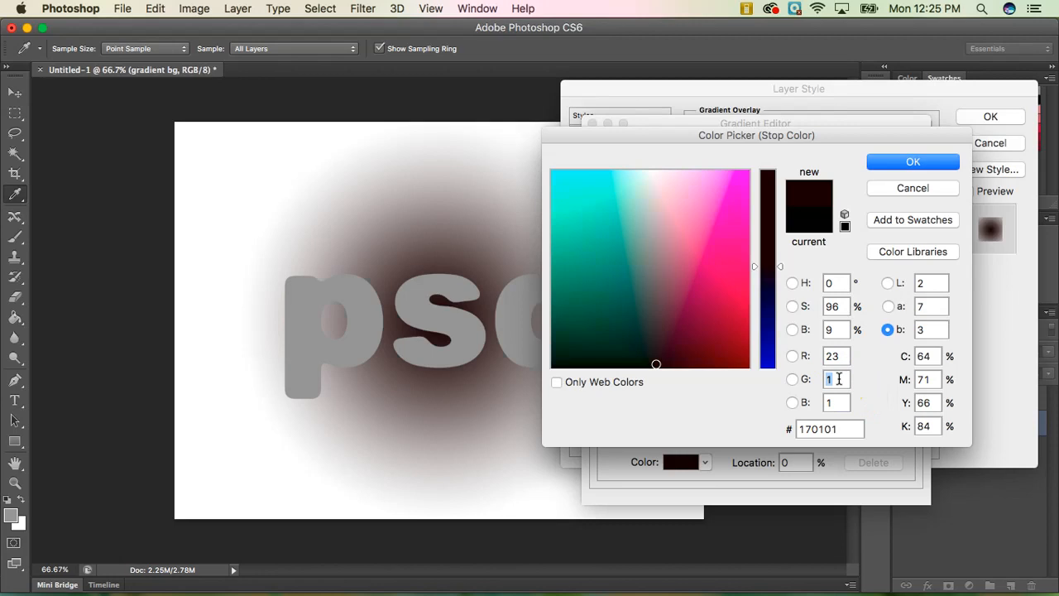
text(88)
double_click(839, 402)
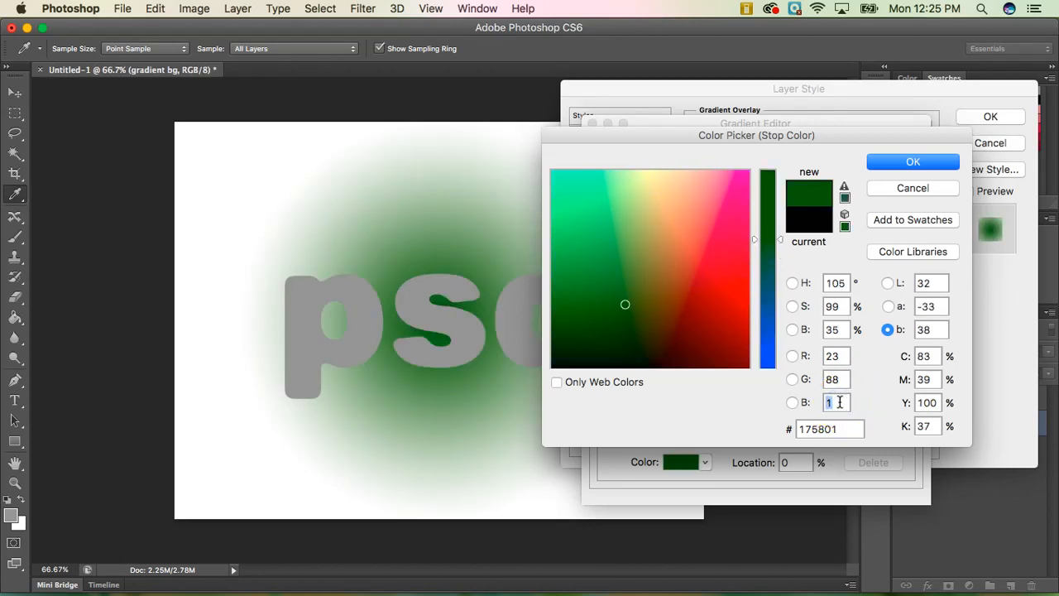
text(143)
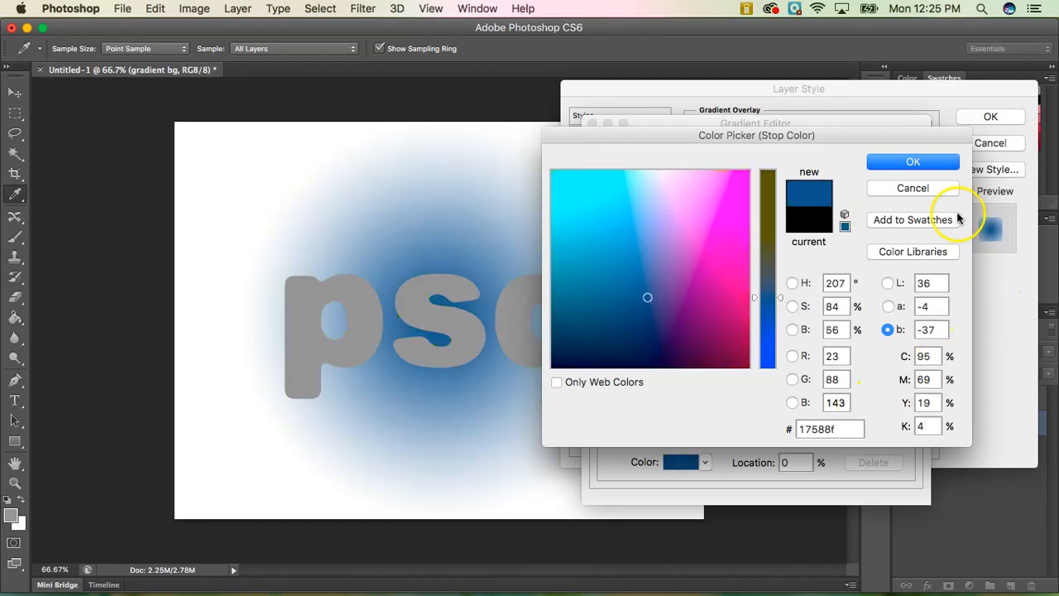
click(916, 163)
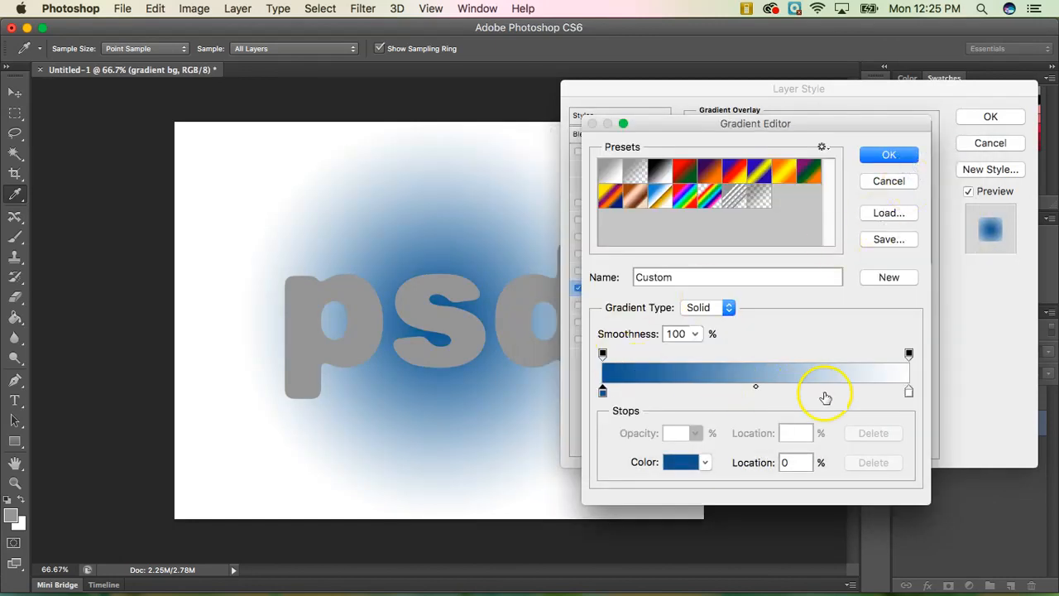
Set the gradient's end color stop, at location 100%, to RGB 129, 197, 255
double_click(909, 392)
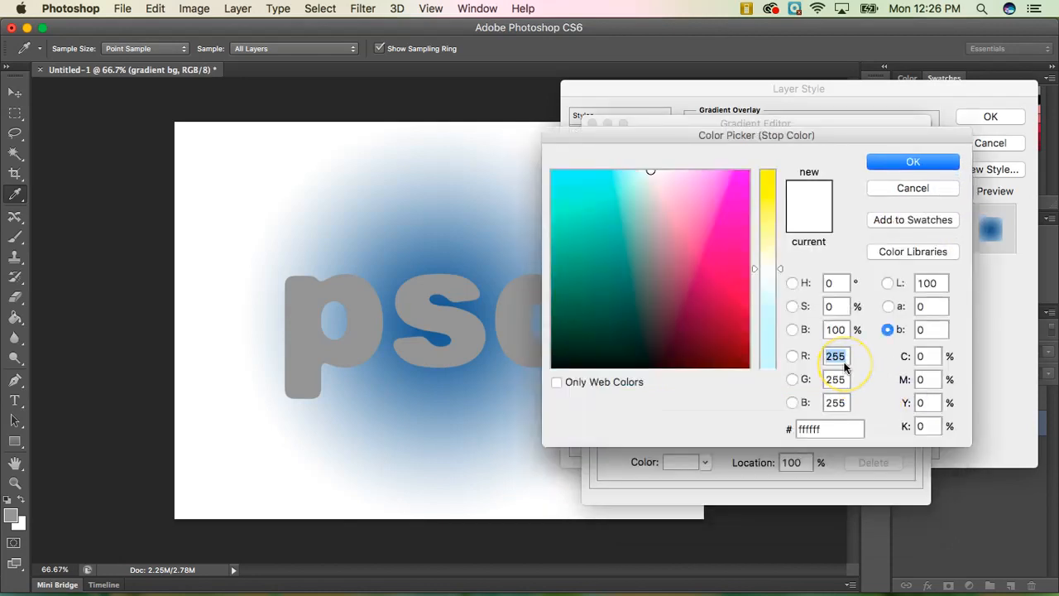
text(129)
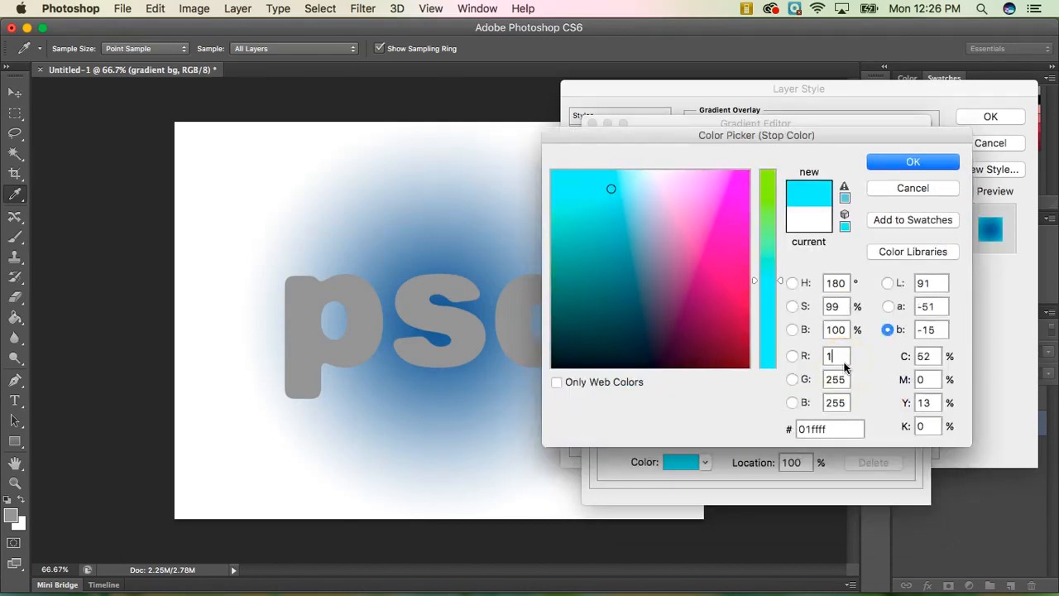
click(835, 380)
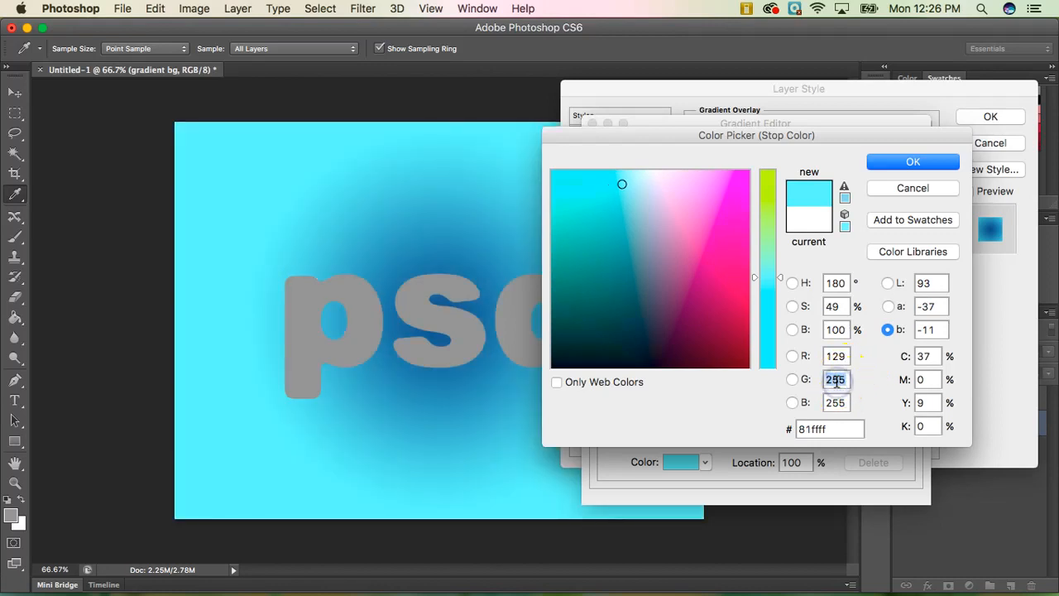
text(197)
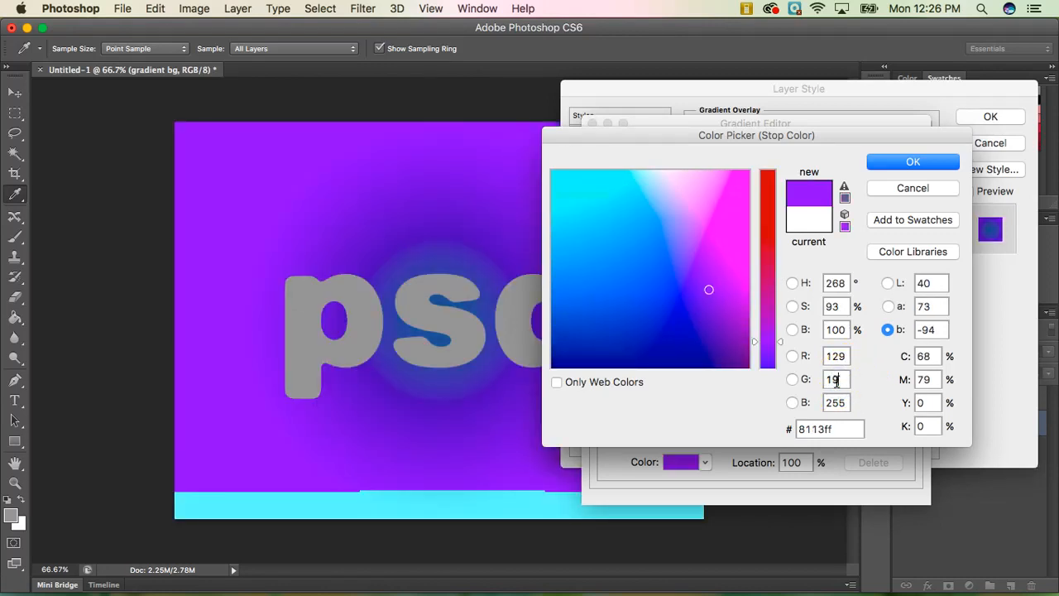
click(837, 402)
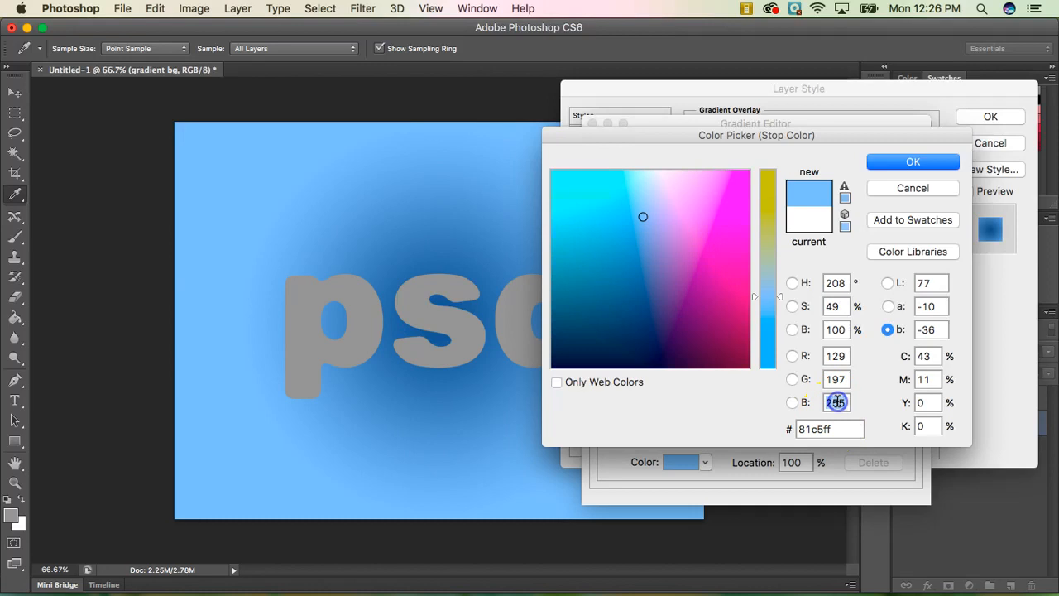
text(255)
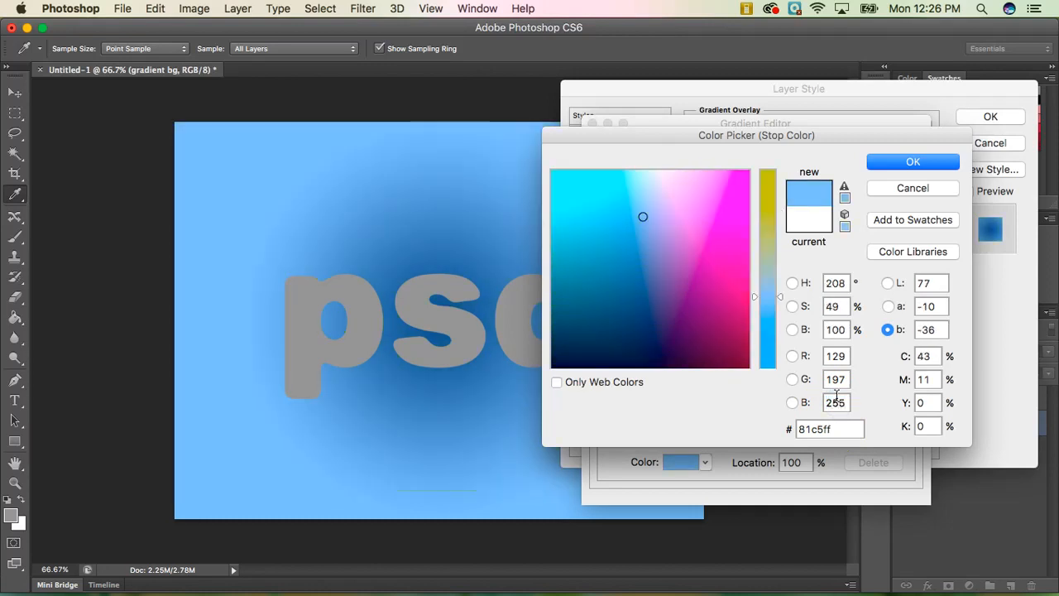
click(913, 161)
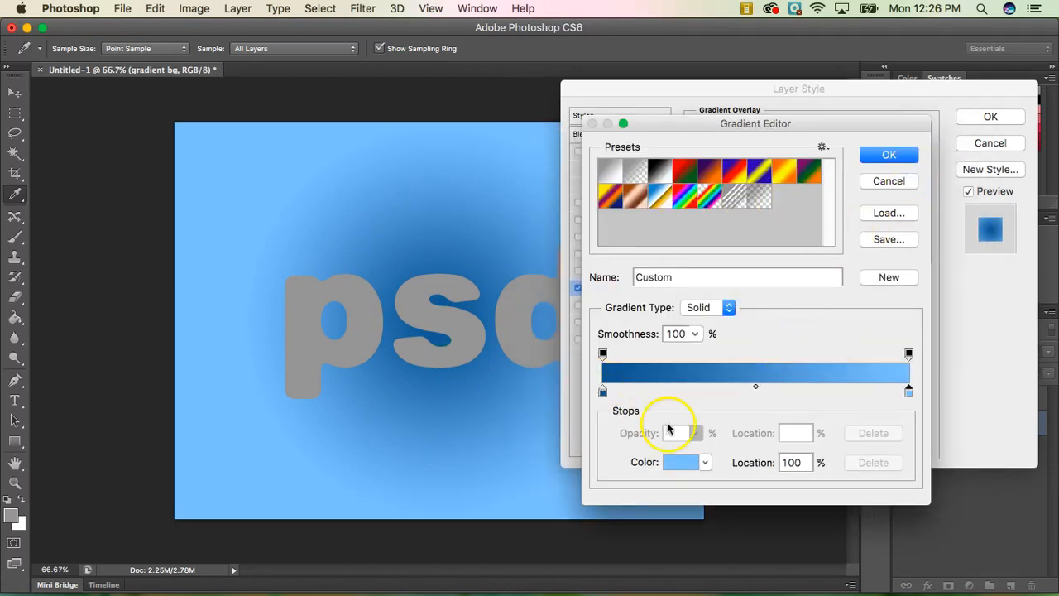
Accept the edited gradient and set the Gradient Overlay's blend mode to Multiply
click(883, 157)
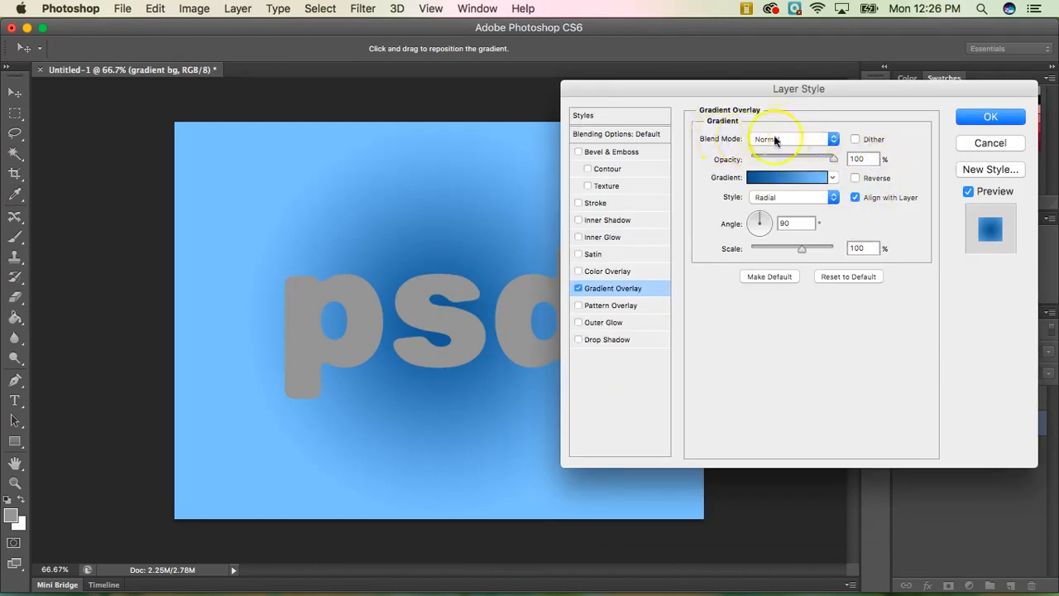
click(786, 141)
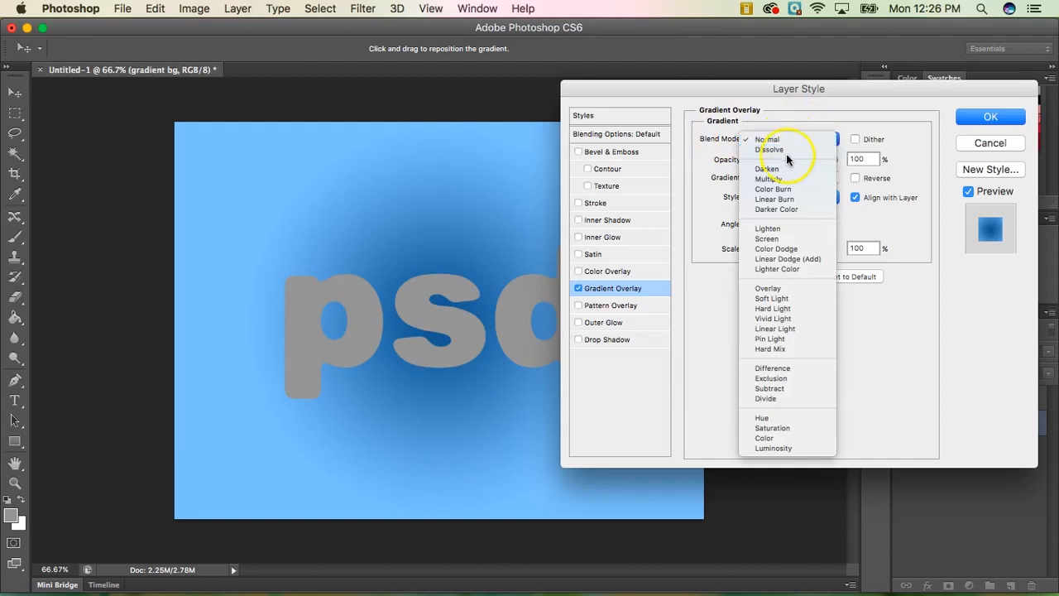
click(789, 179)
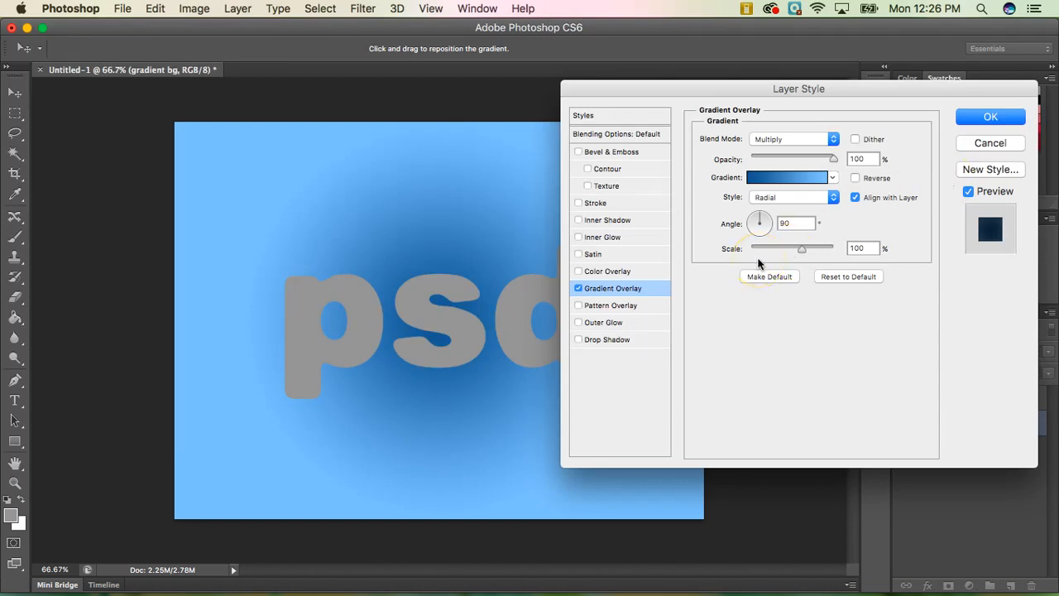
Enable Inner Glow on the gradient bg layer with blend mode Multiply and 76% opacity
click(577, 238)
click(604, 240)
click(604, 241)
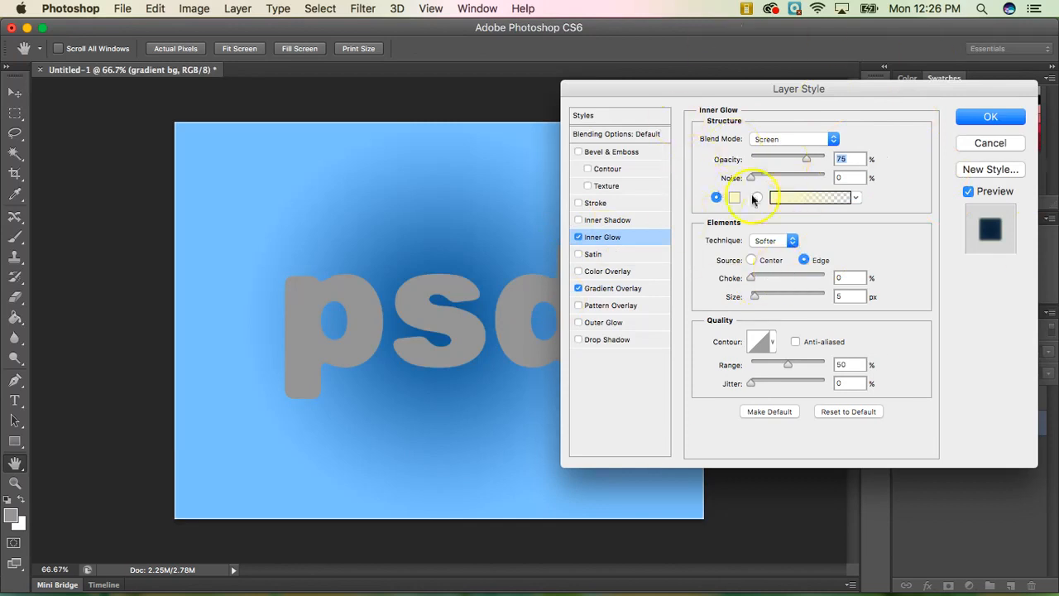
click(786, 138)
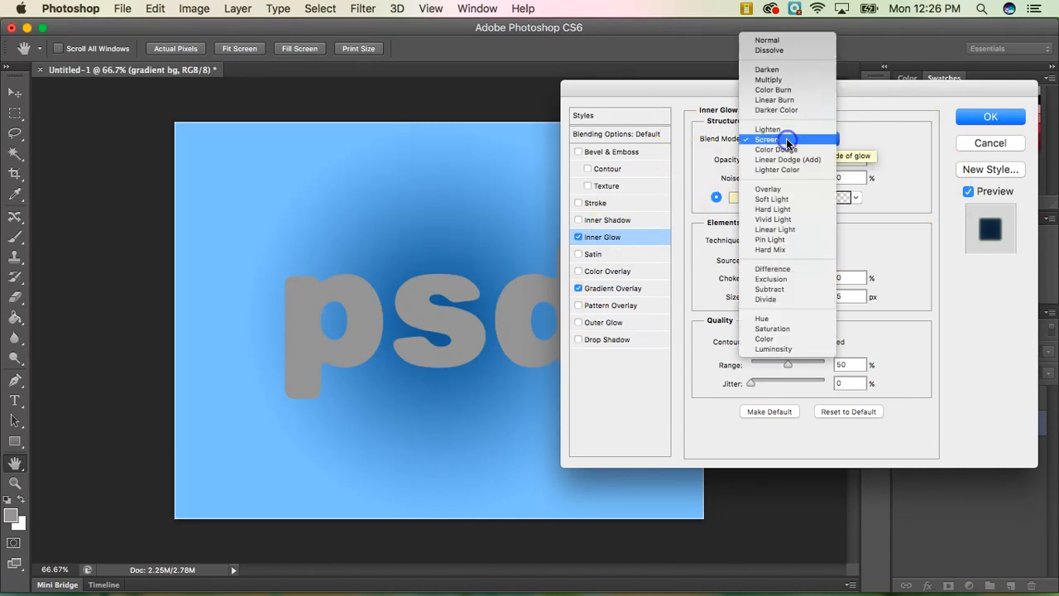
click(778, 80)
double_click(849, 157)
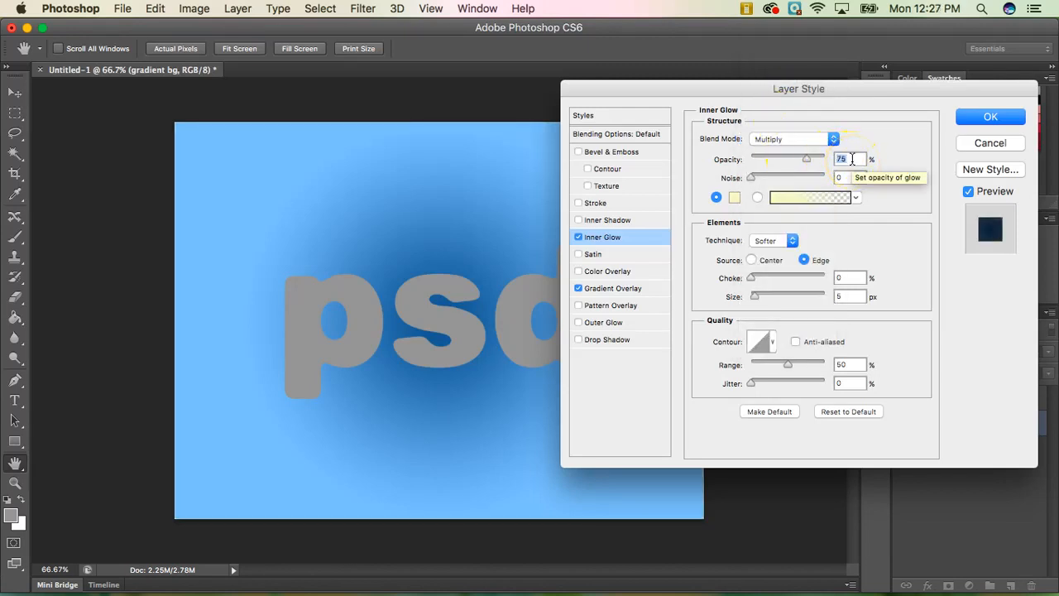
text(78)
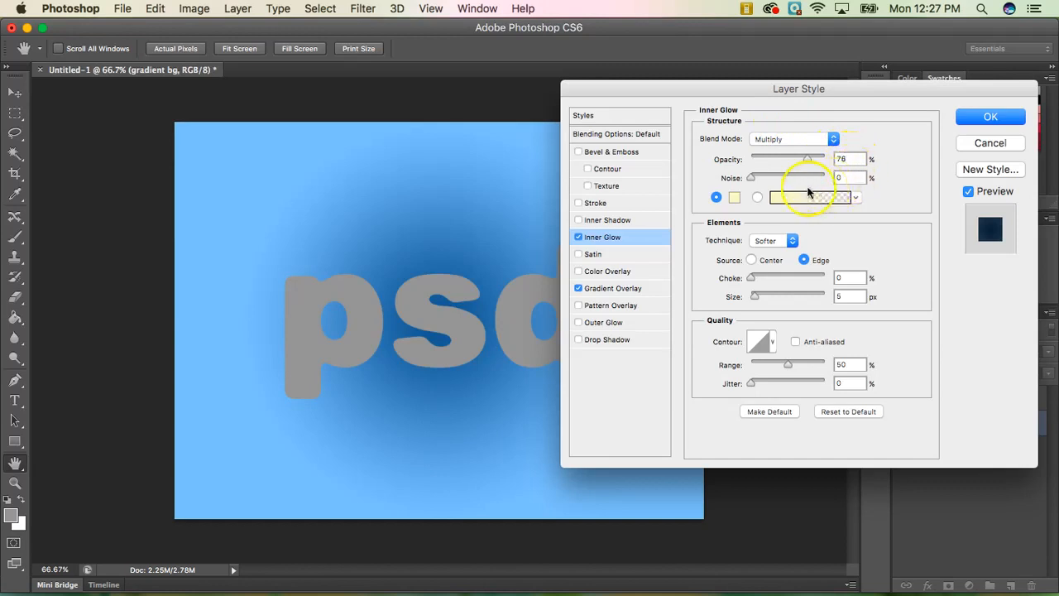
Set the Inner Glow color to dark blue, RGB 16, 70, 115
click(733, 199)
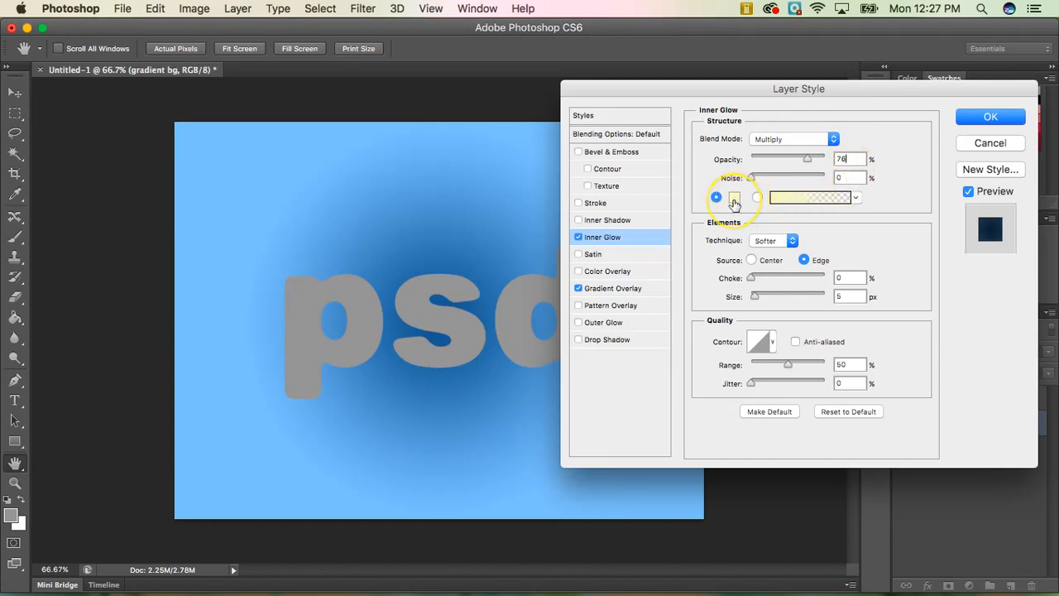
click(734, 200)
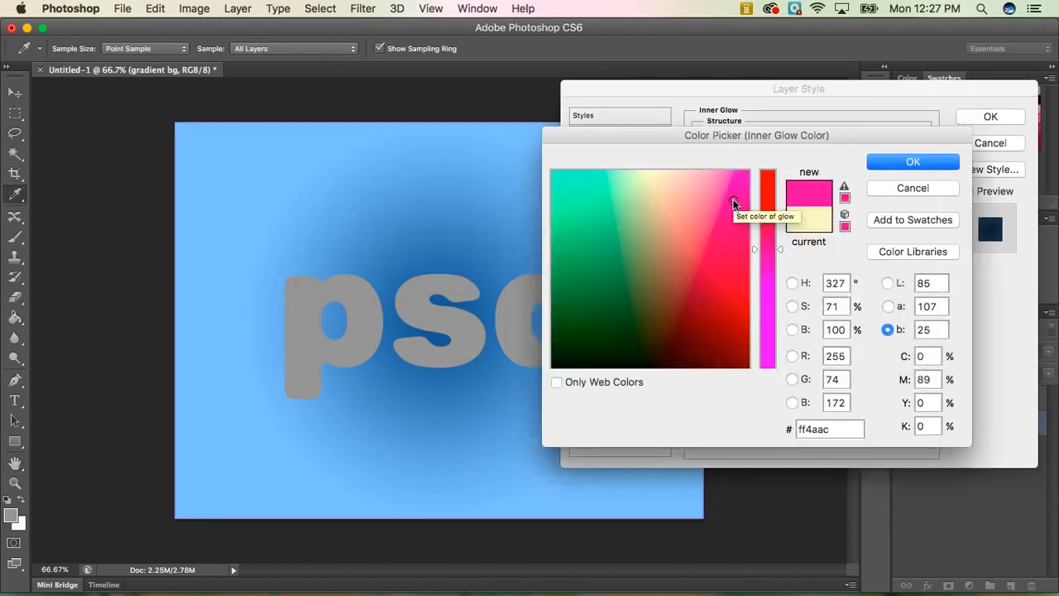
double_click(834, 356)
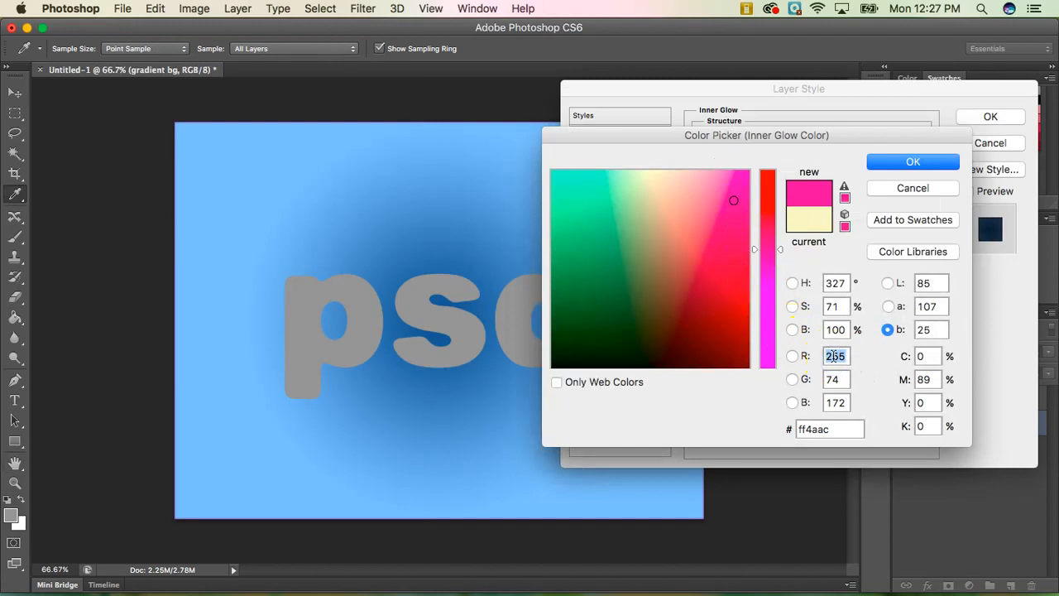
text(16)
click(834, 380)
double_click(834, 379)
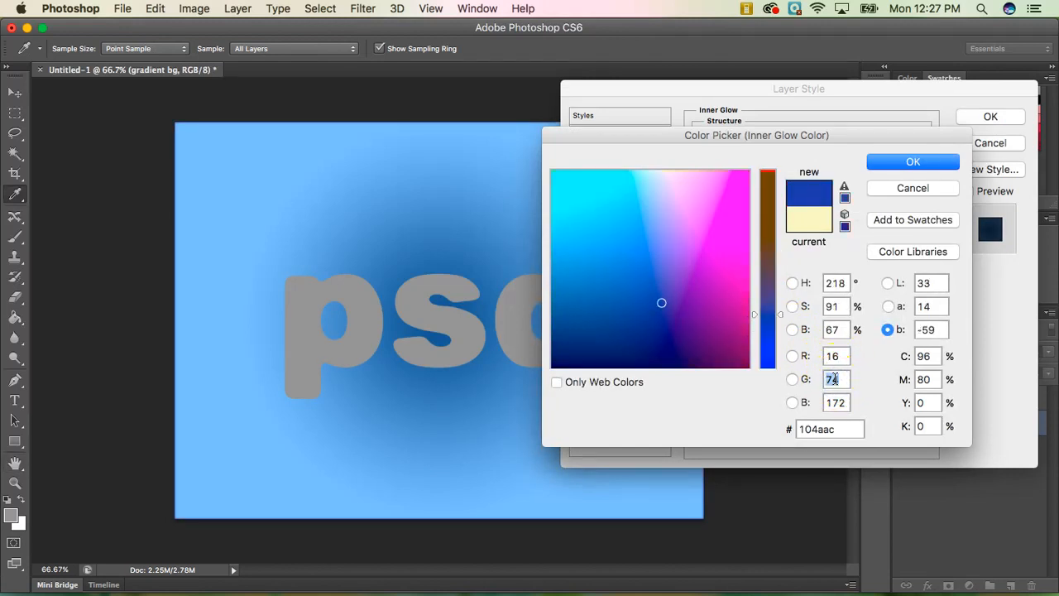
text(70)
click(839, 403)
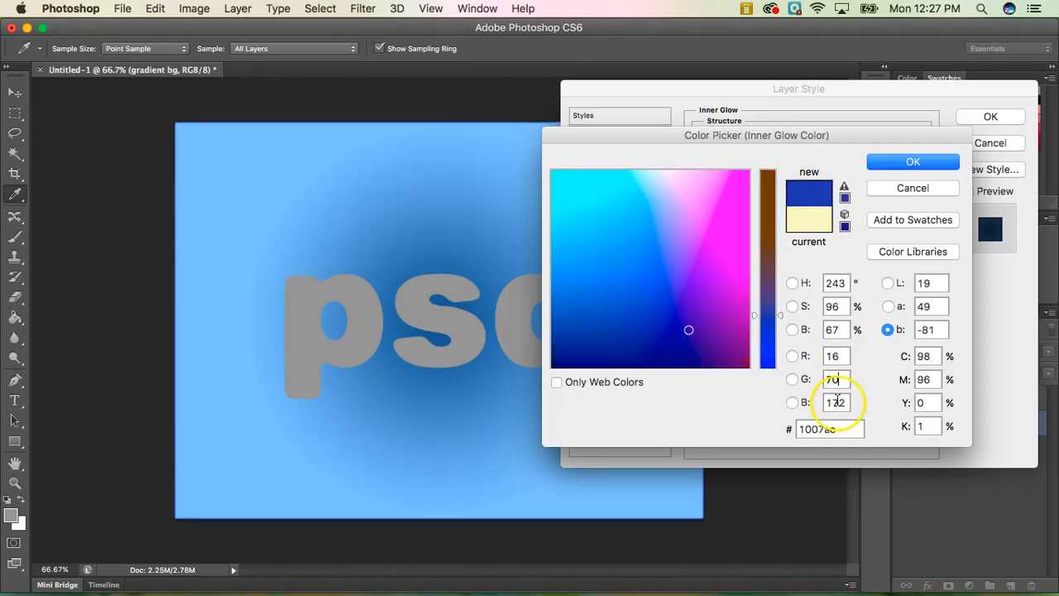
double_click(839, 402)
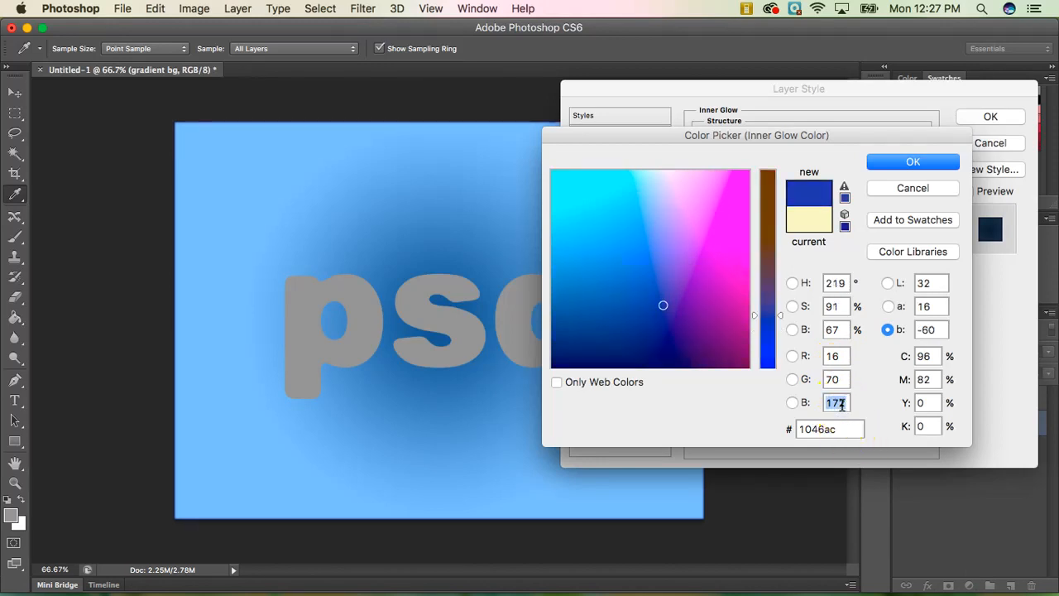
text(115)
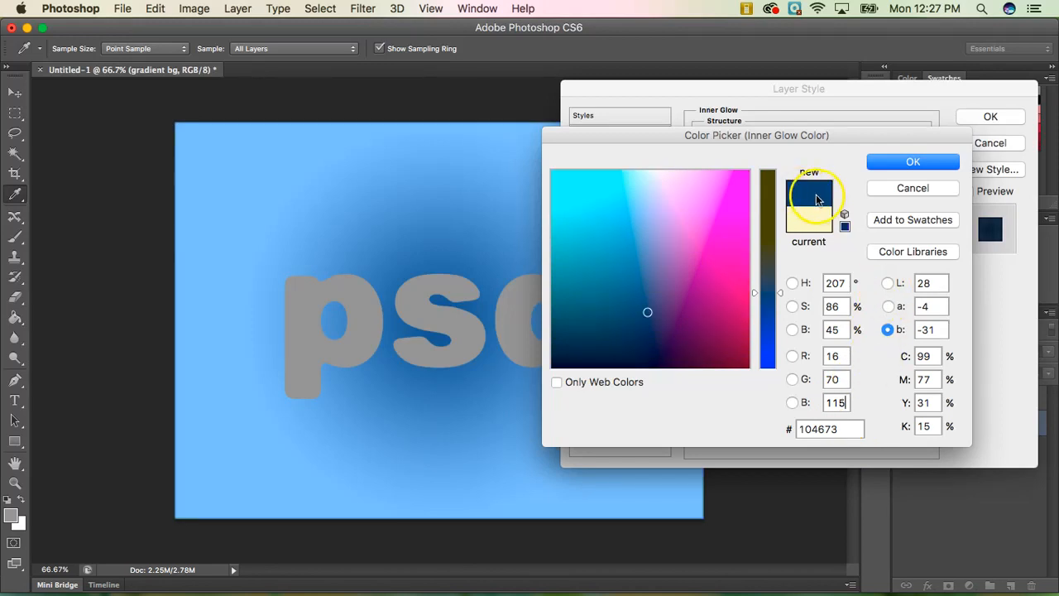
click(913, 162)
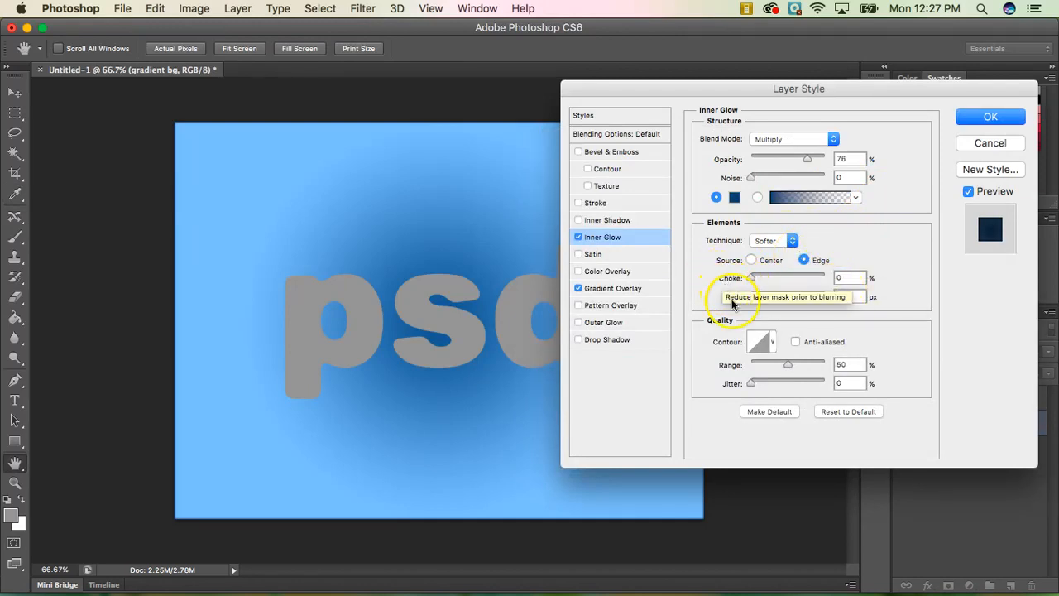
Set the Inner Glow size to 199 px and apply the layer style to the gradient bg layer
click(853, 297)
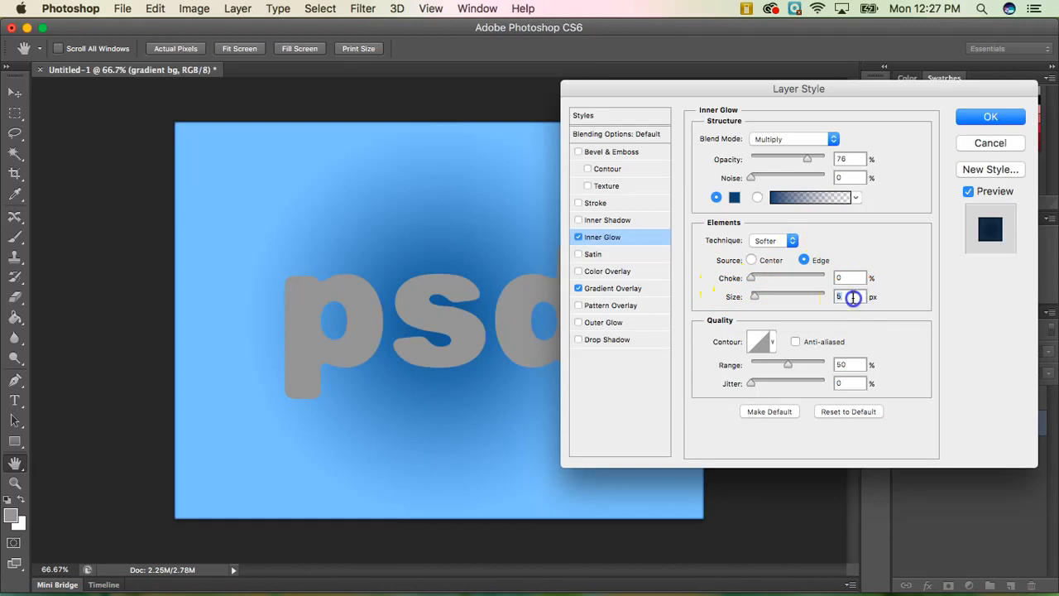
text(199)
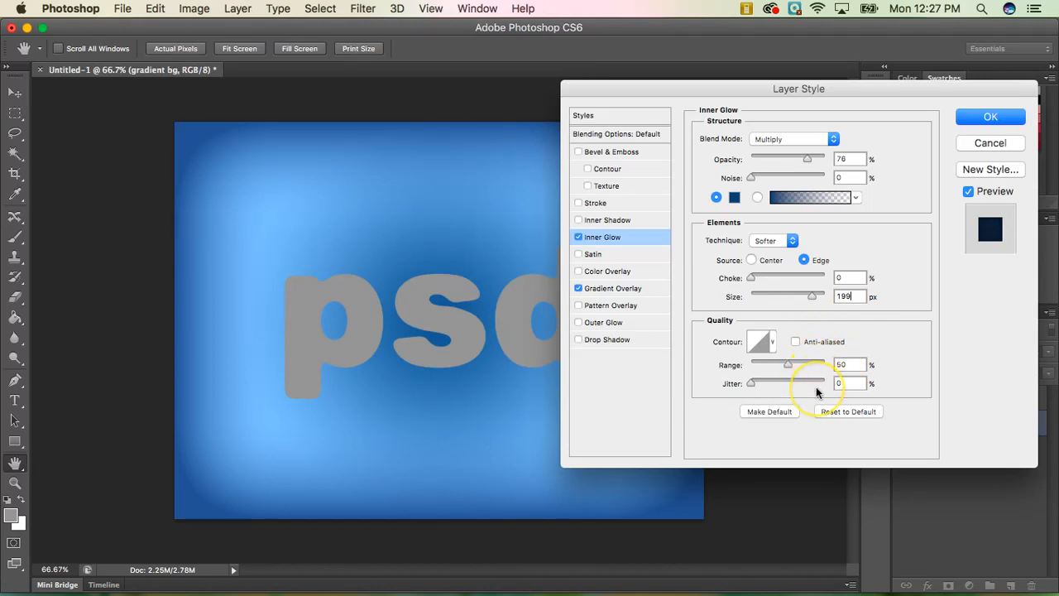
click(982, 118)
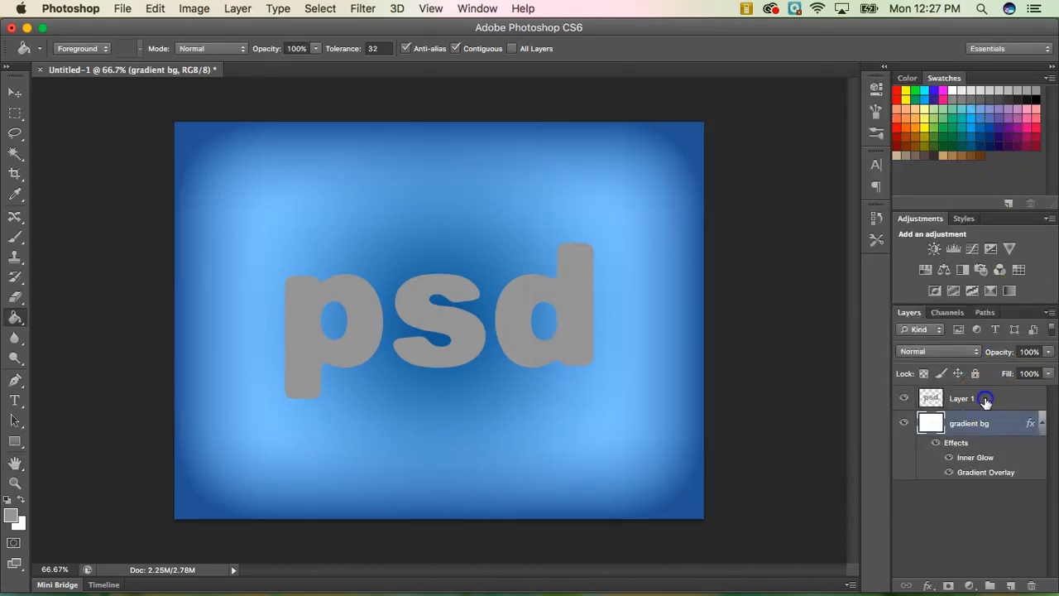
In the blending options of the "psd" lettering layer, set Fill Opacity to 0%
click(985, 400)
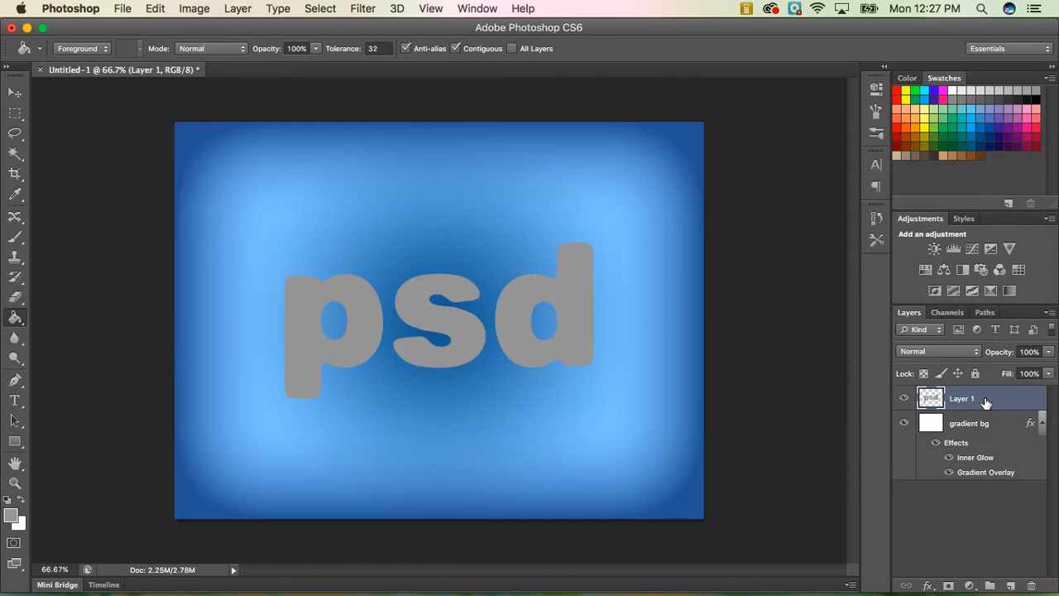
right_click(985, 400)
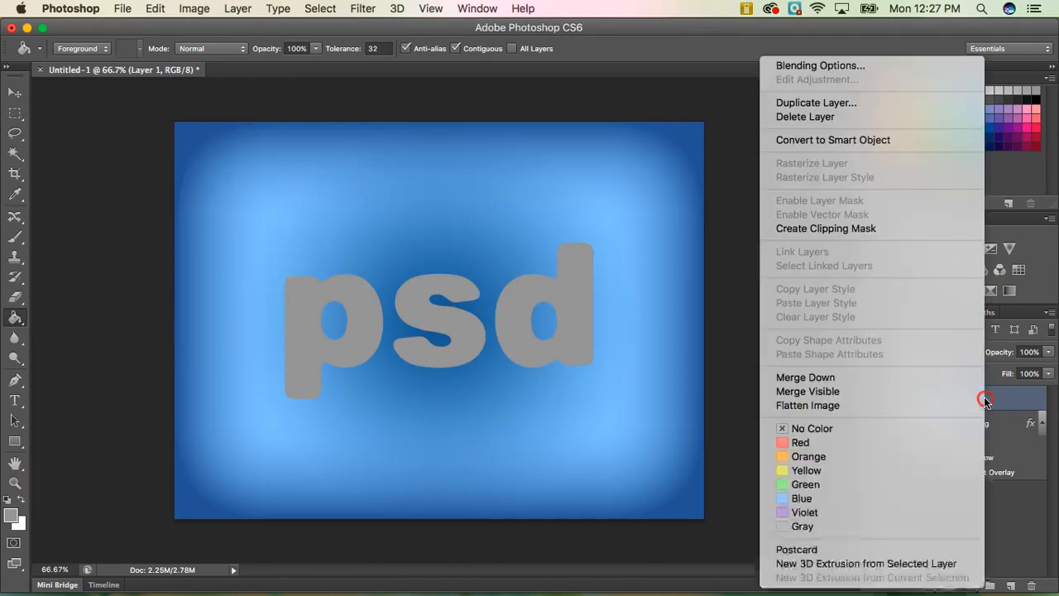
click(862, 68)
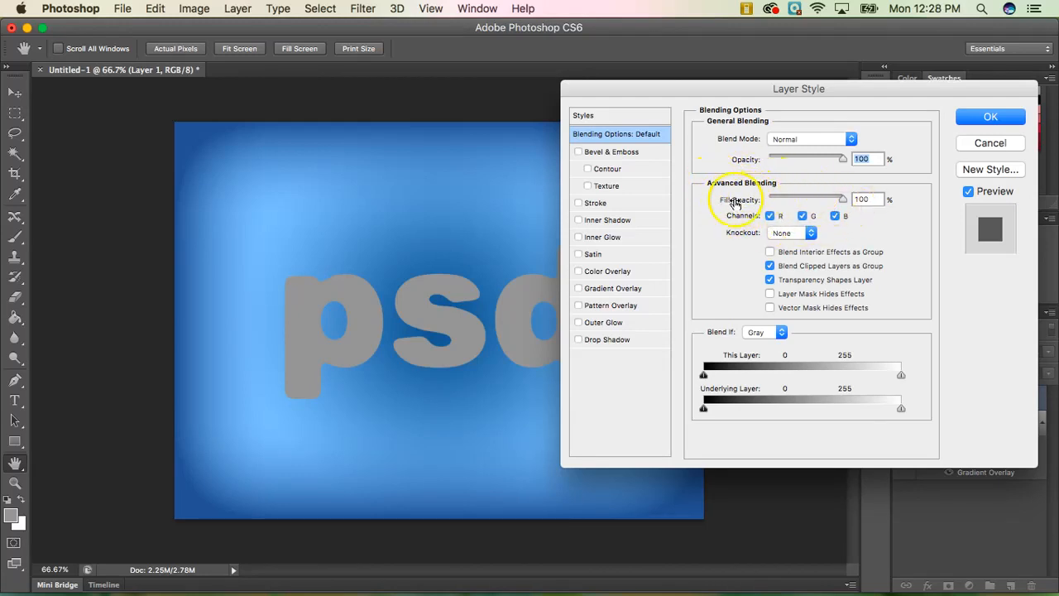
drag(843, 199, 767, 199)
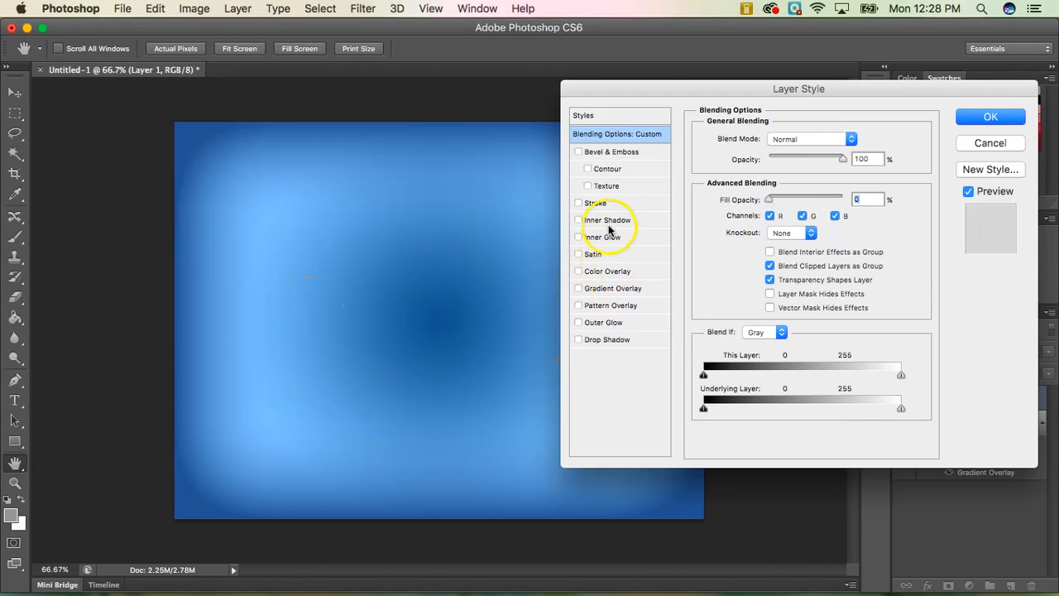
Enable Bevel & Emboss with Contour on the lettering layer and apply the style
click(577, 154)
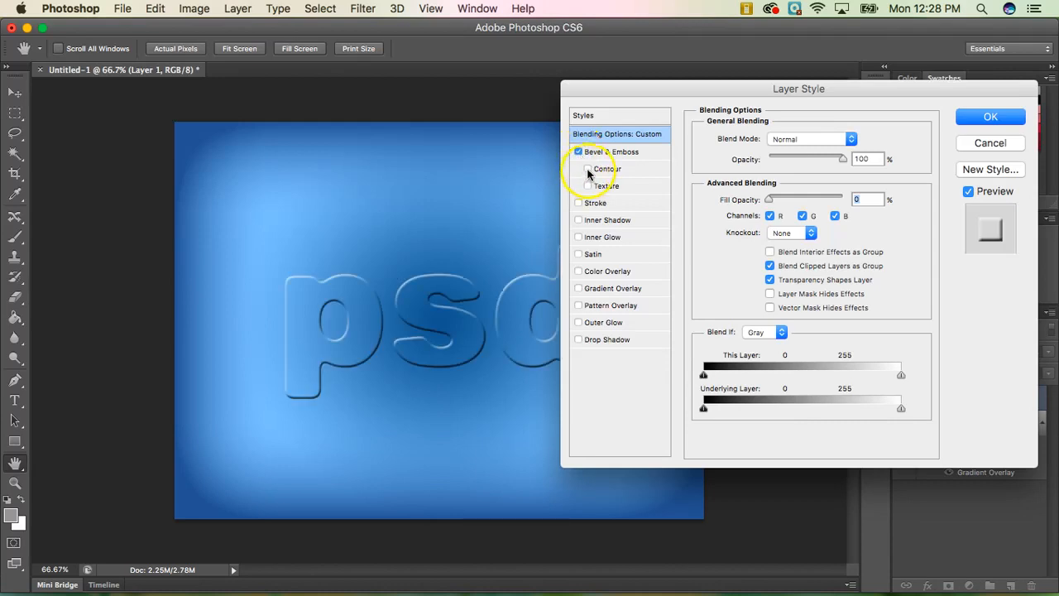
click(587, 169)
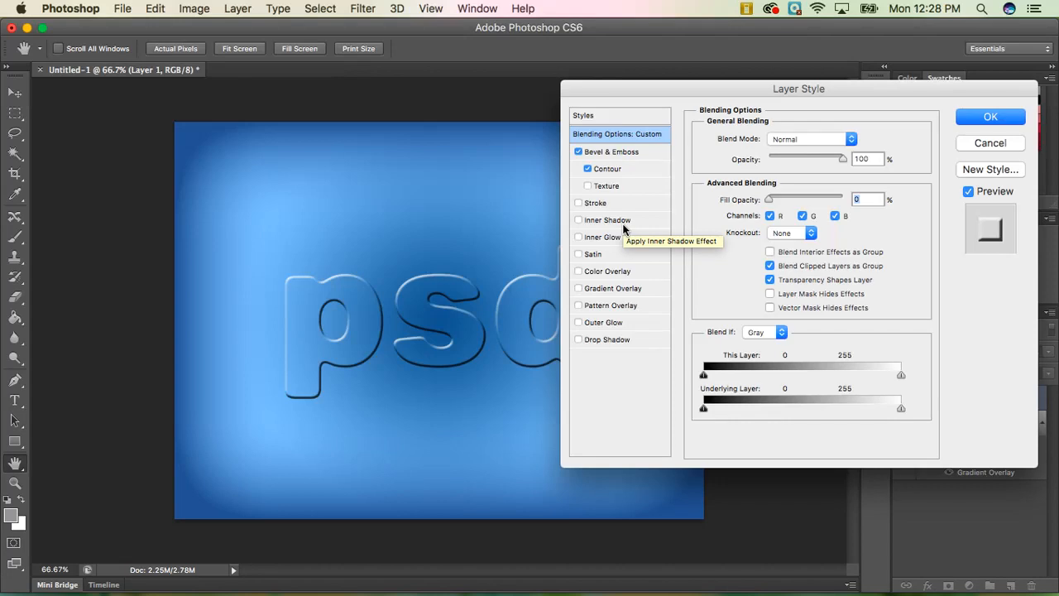
click(975, 120)
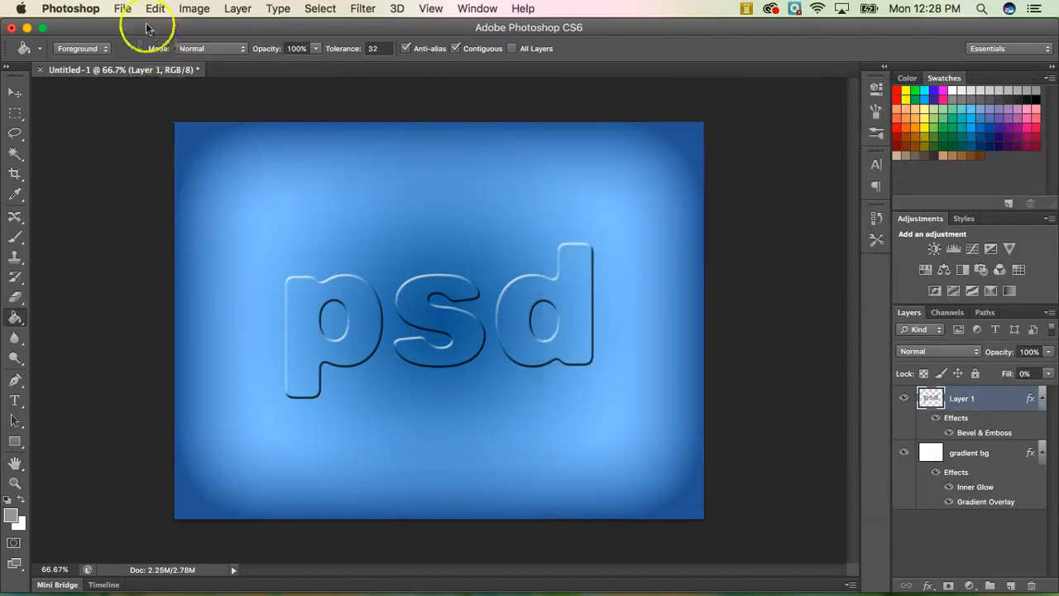
Save the document to the Desktop in Photoshop format as "glossy text", keeping layers and maximum compatibility
click(123, 10)
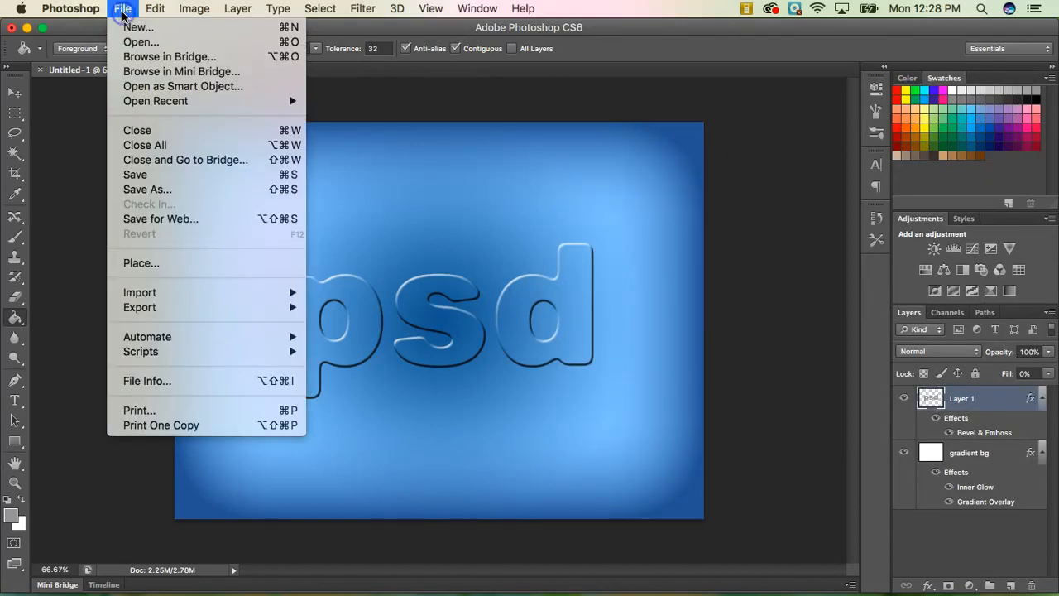
click(136, 176)
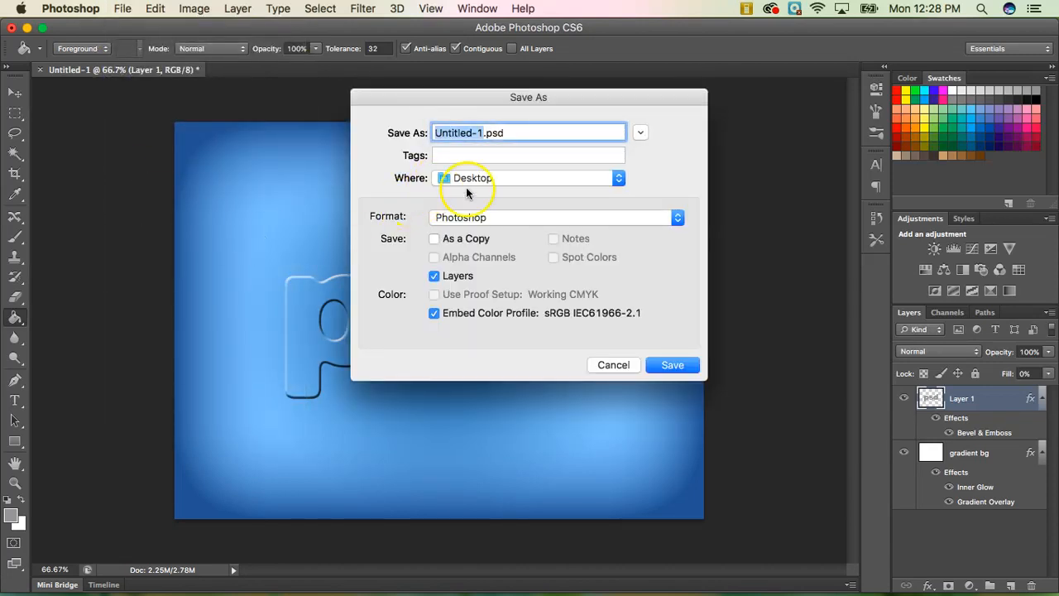
text(glossy text)
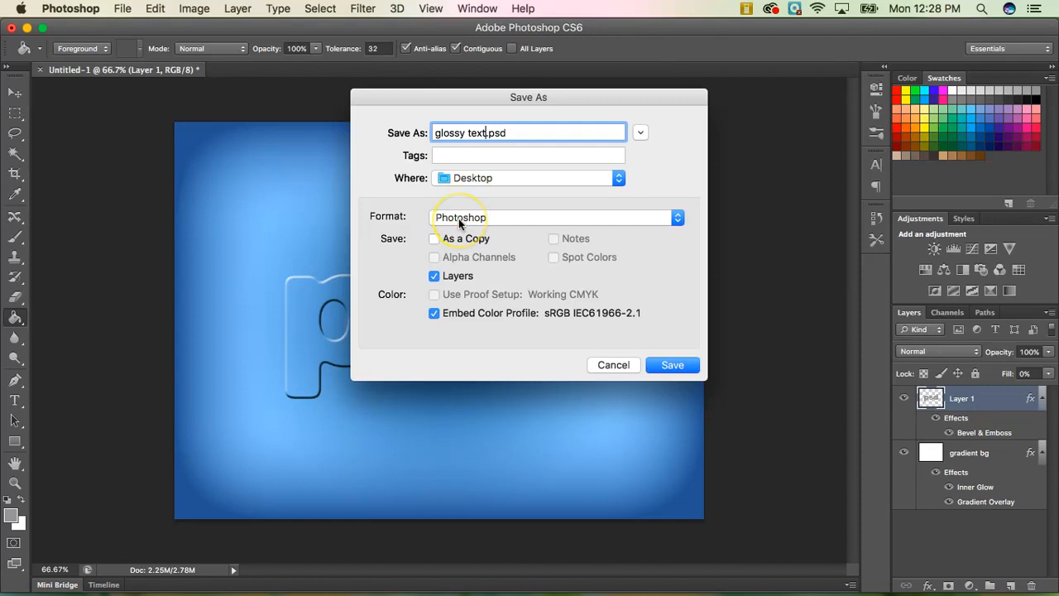
click(676, 367)
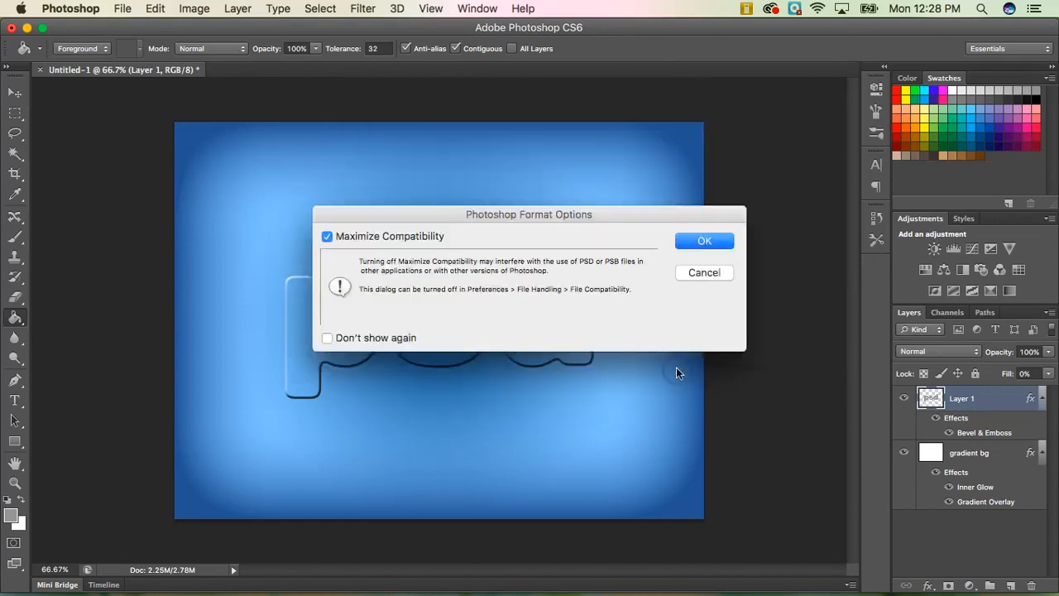
click(707, 241)
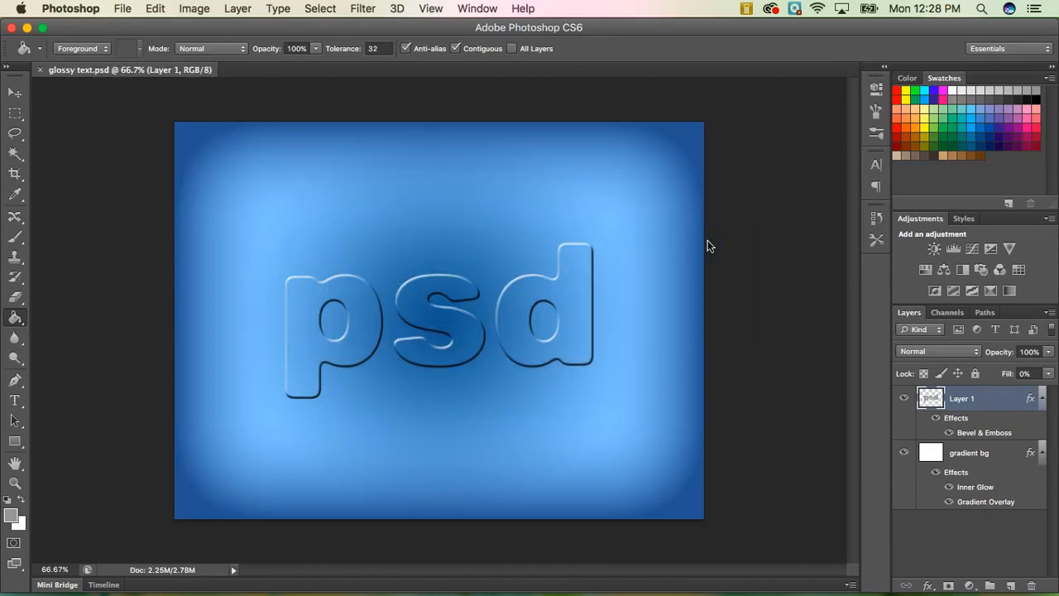
Save a JPEG copy named "glossy text" to the Desktop at quality 8 (High) with the Baseline ("Standard") format option
click(123, 8)
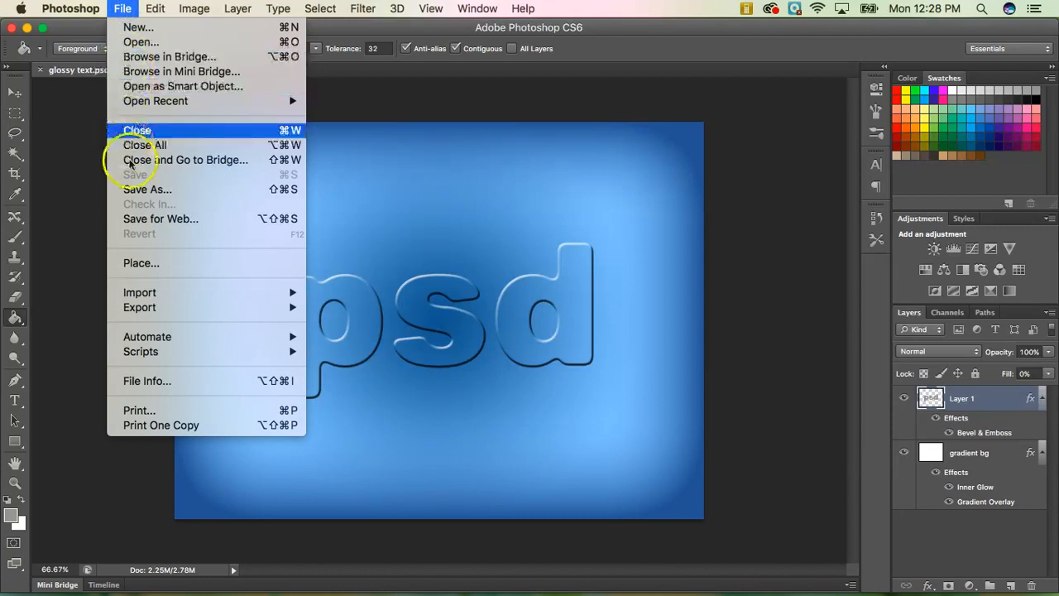
click(136, 189)
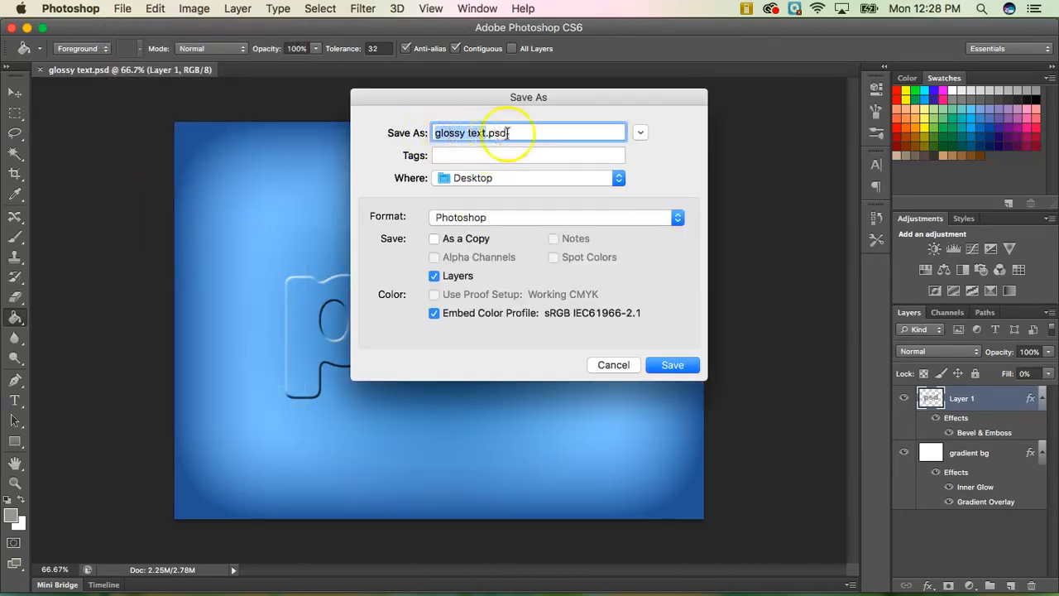
click(488, 217)
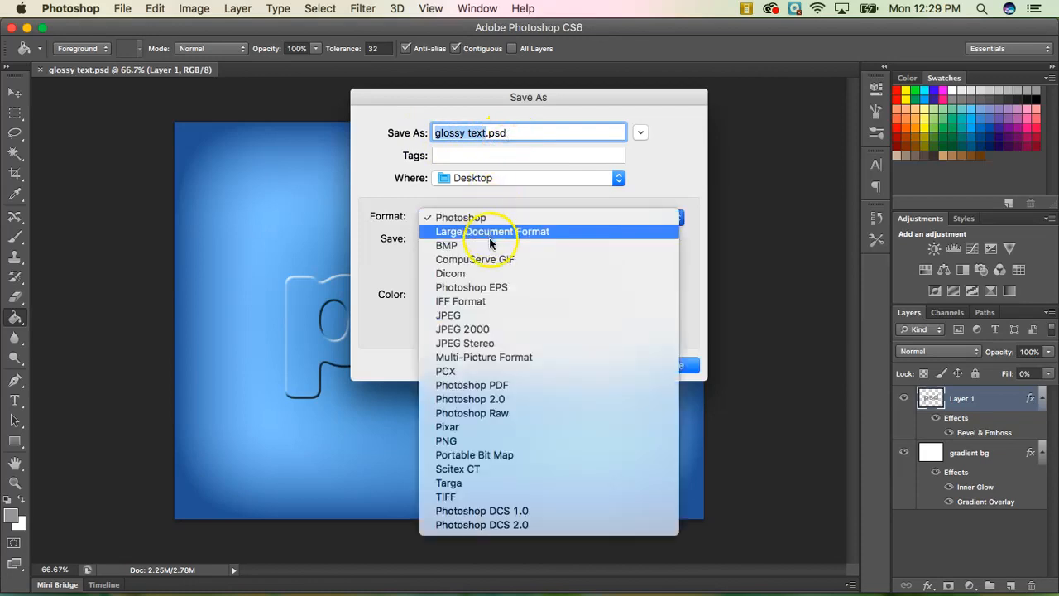
click(489, 315)
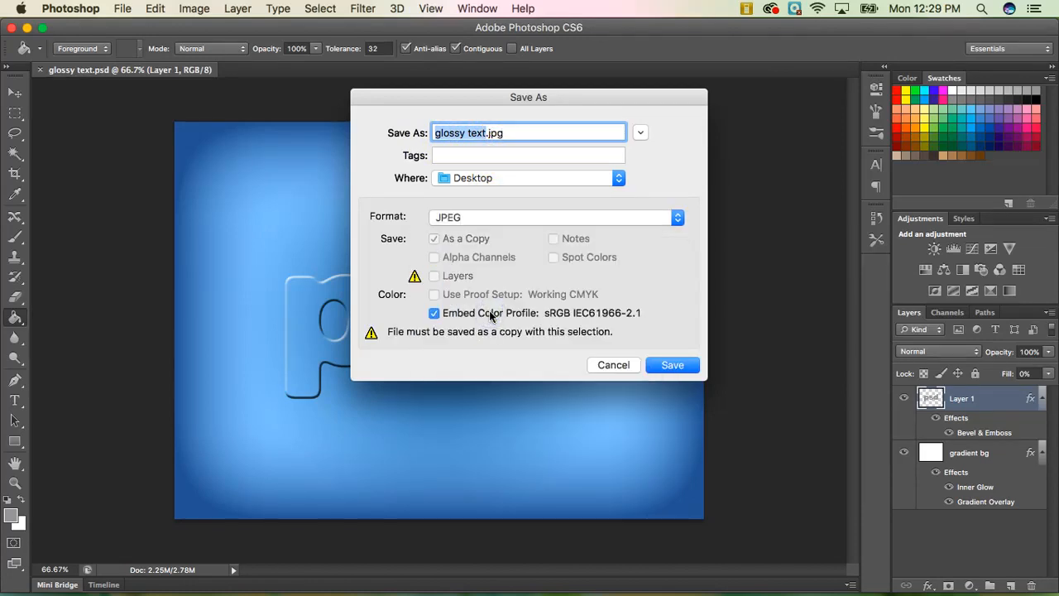
click(667, 367)
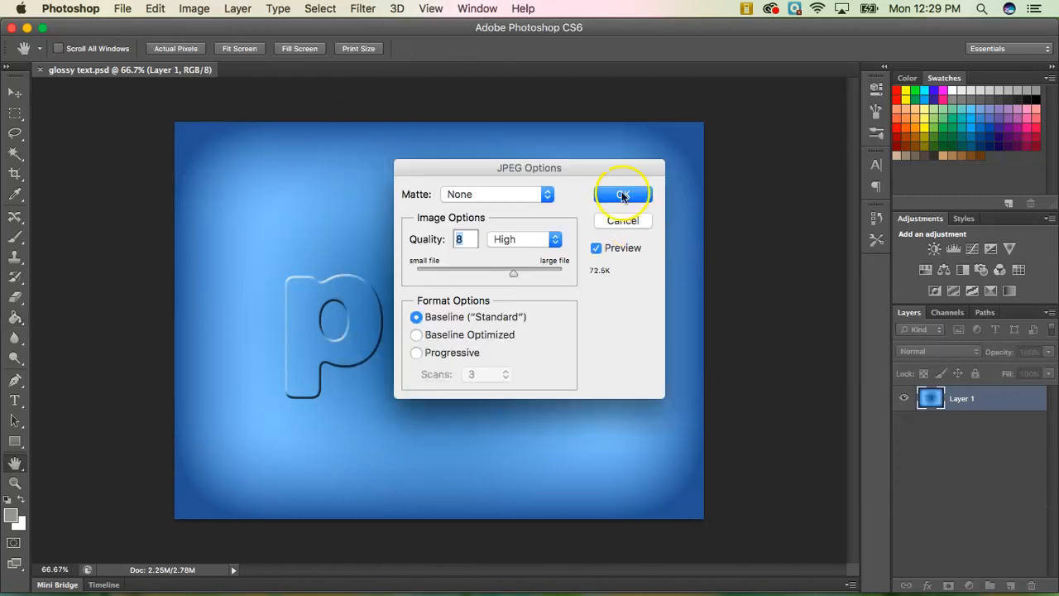
click(618, 195)
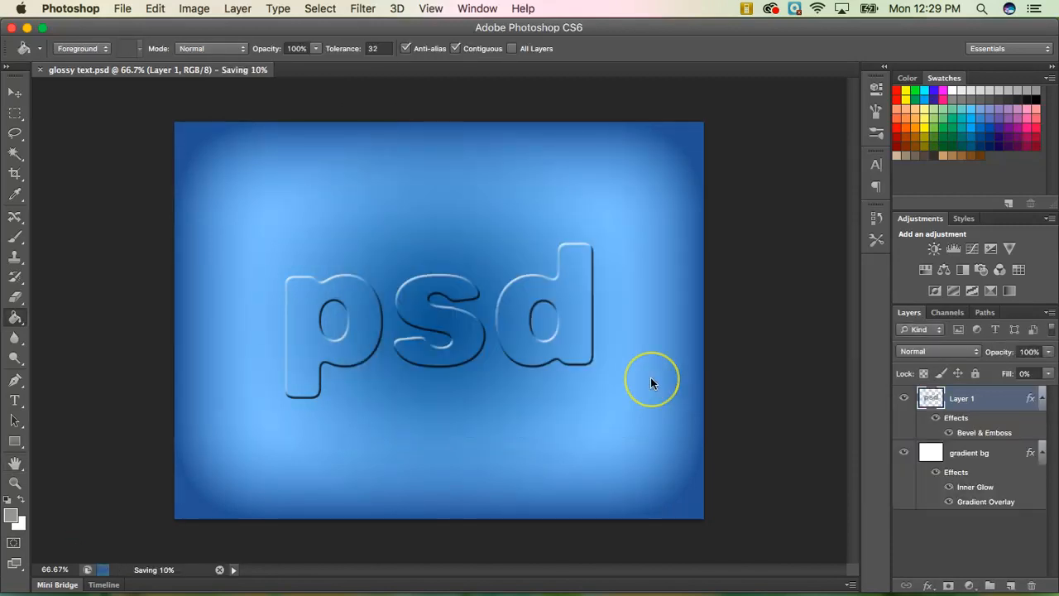